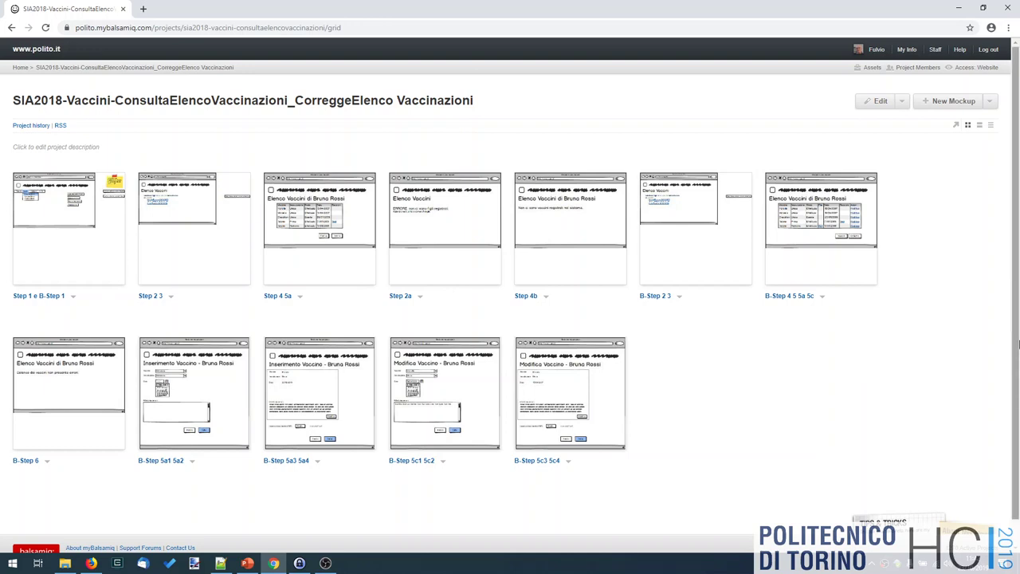
Create a new blank mockup in the vaccination list project.
left_click(956, 102)
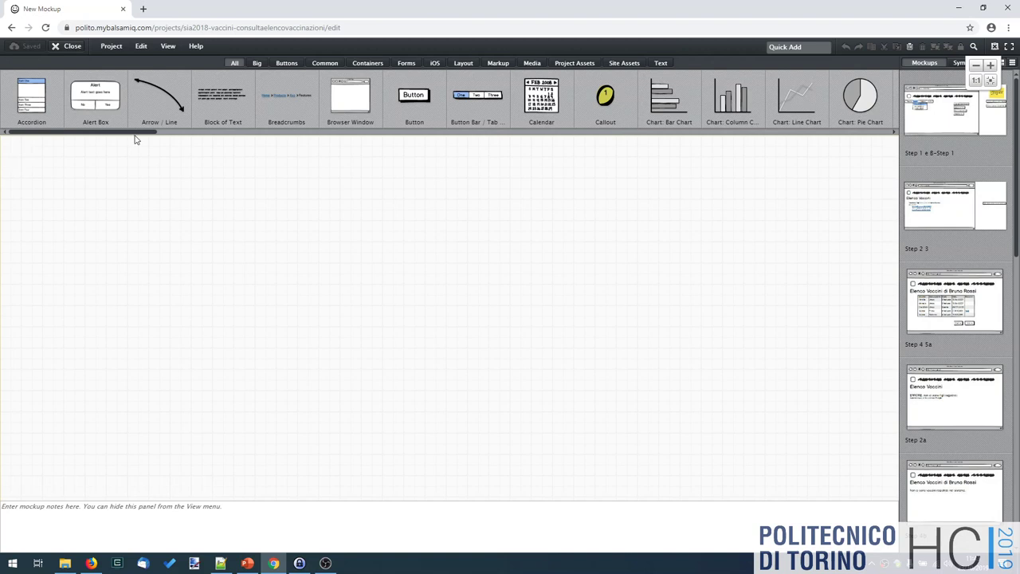
left_click_drag(135, 133, 41, 134)
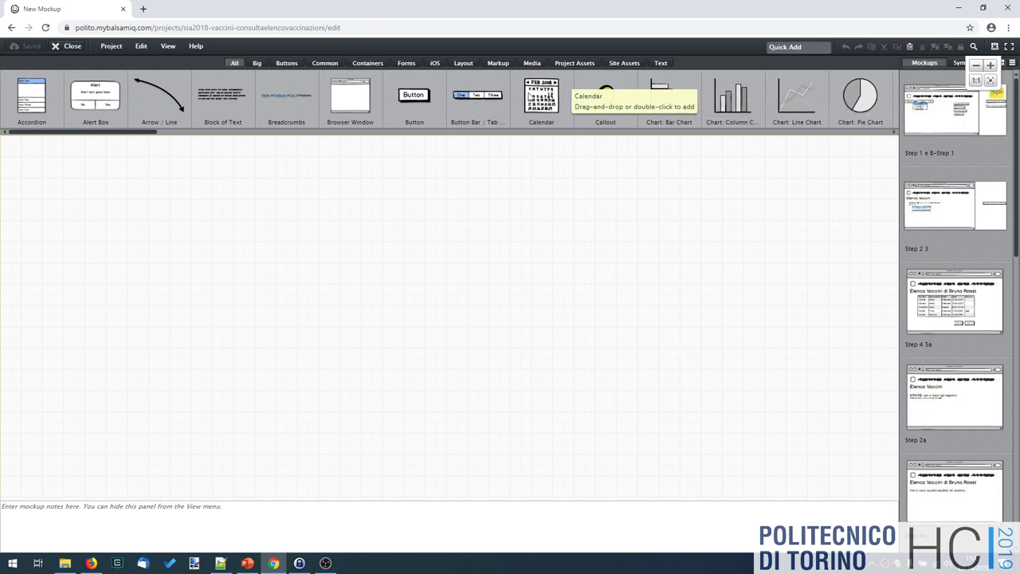
Examine the interface components offered in the Big, Buttons, Common, Containers and Forms categories.
left_click(257, 63)
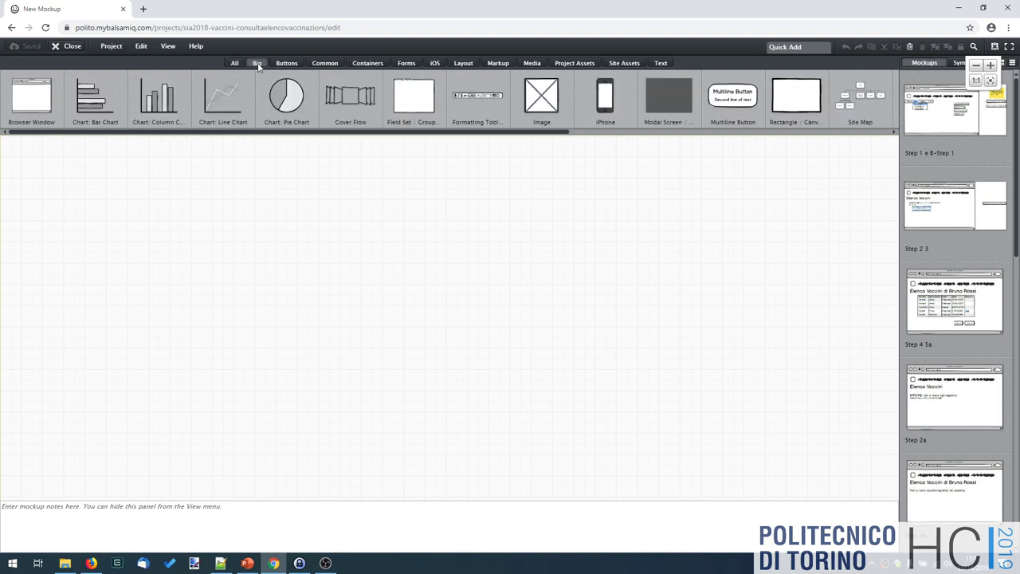
left_click(287, 63)
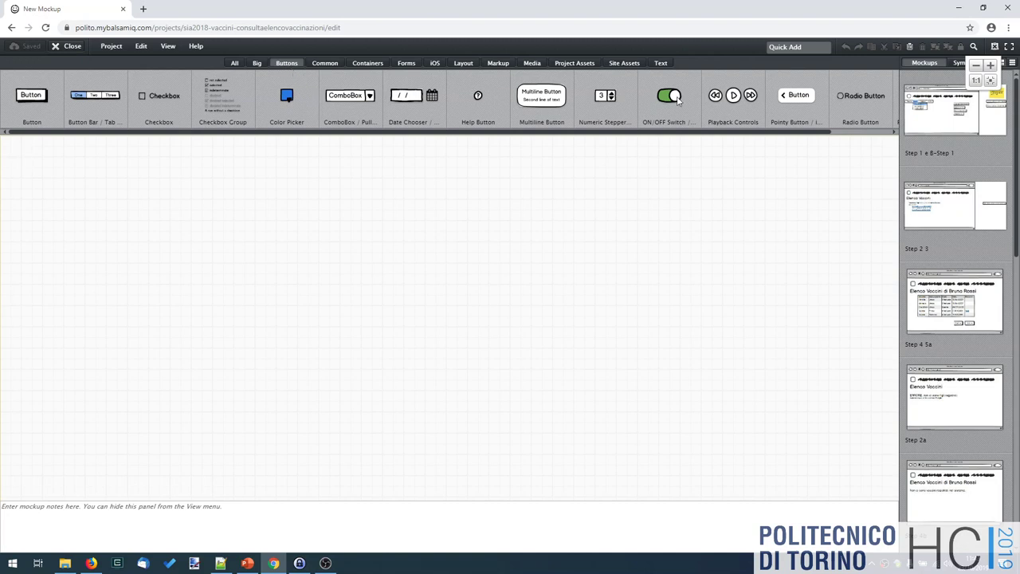
left_click(335, 66)
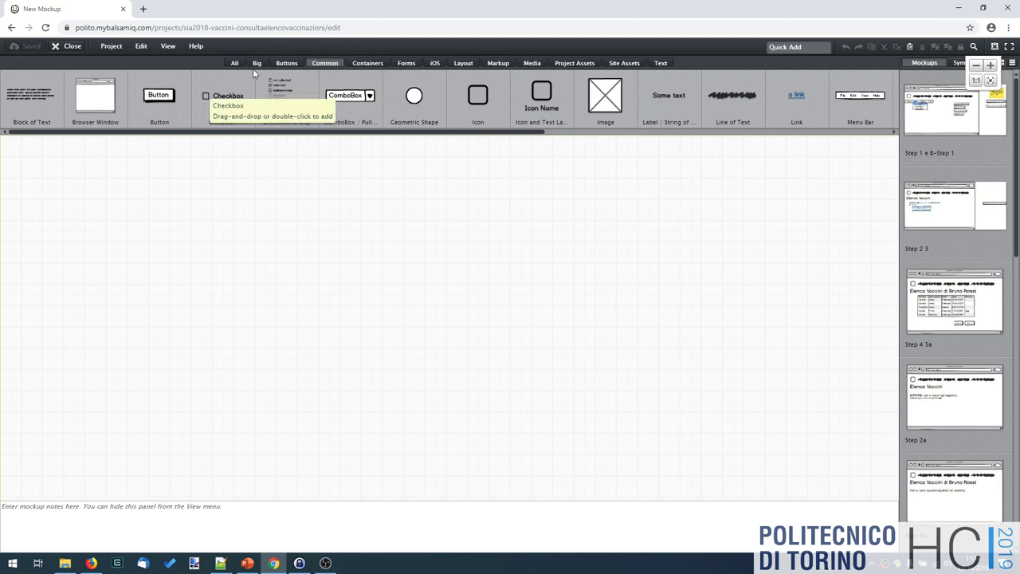
left_click(295, 64)
left_click(328, 64)
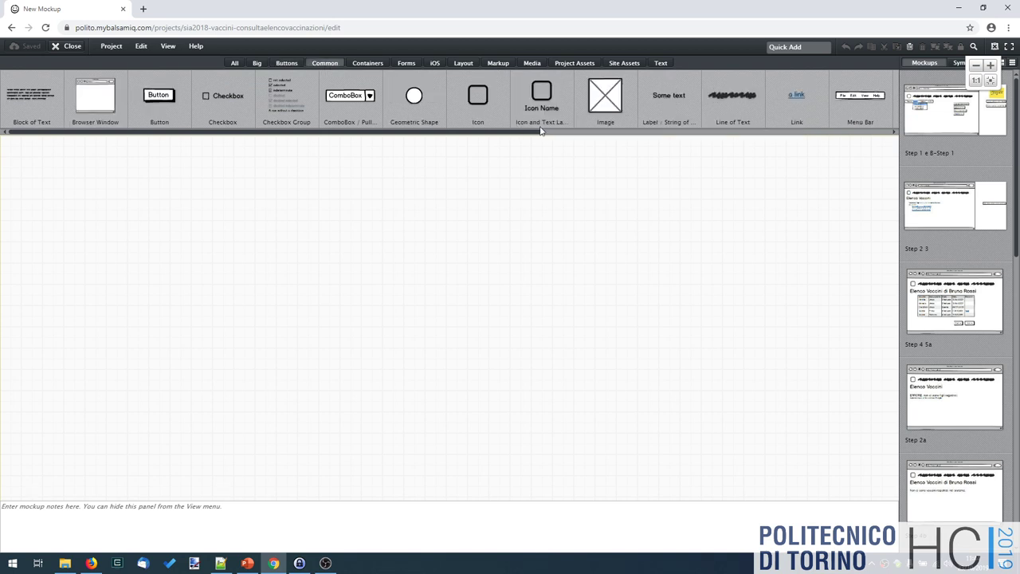
left_click_drag(514, 133, 859, 118)
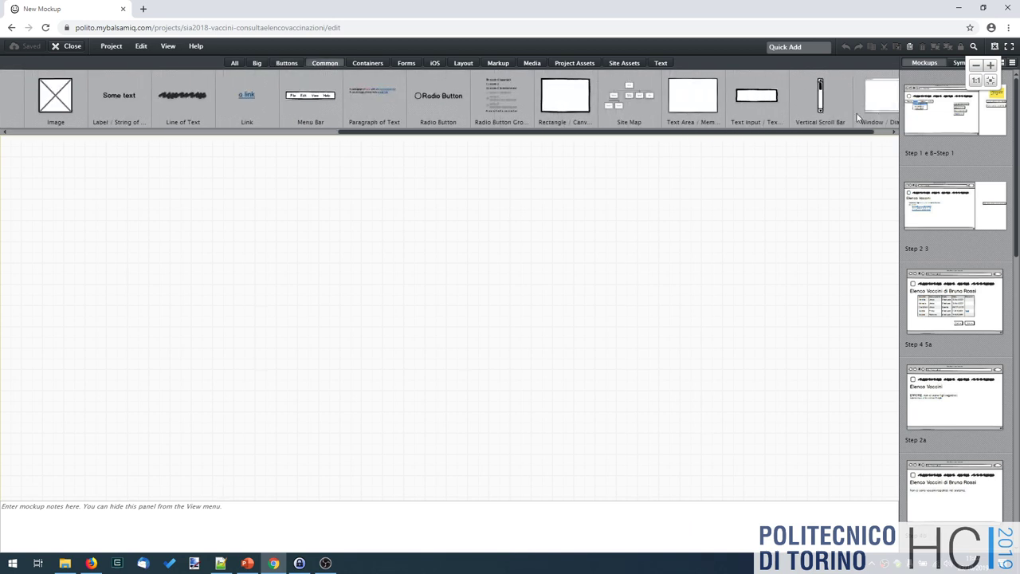
scroll(858, 118, "up", 5)
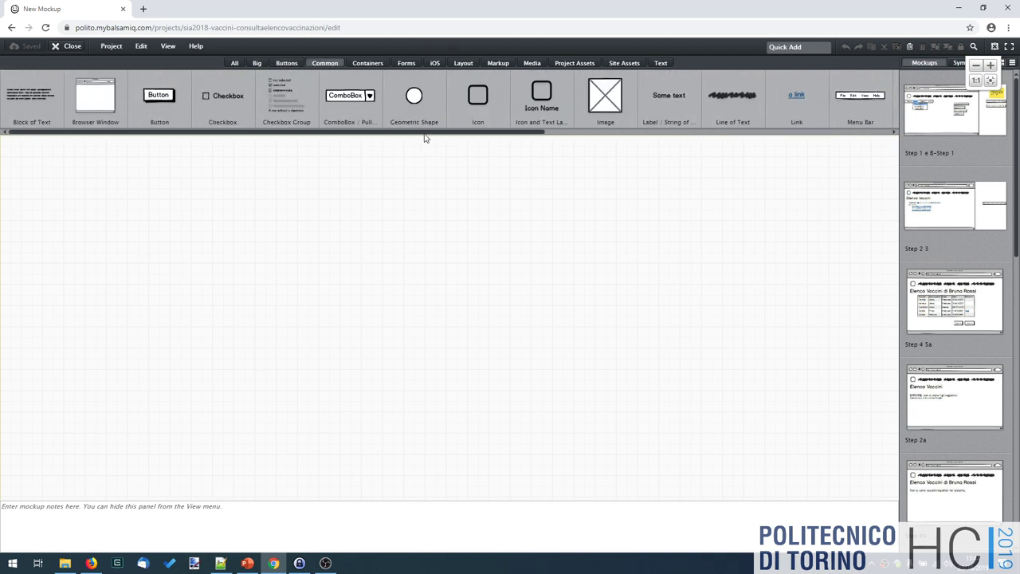
left_click(381, 67)
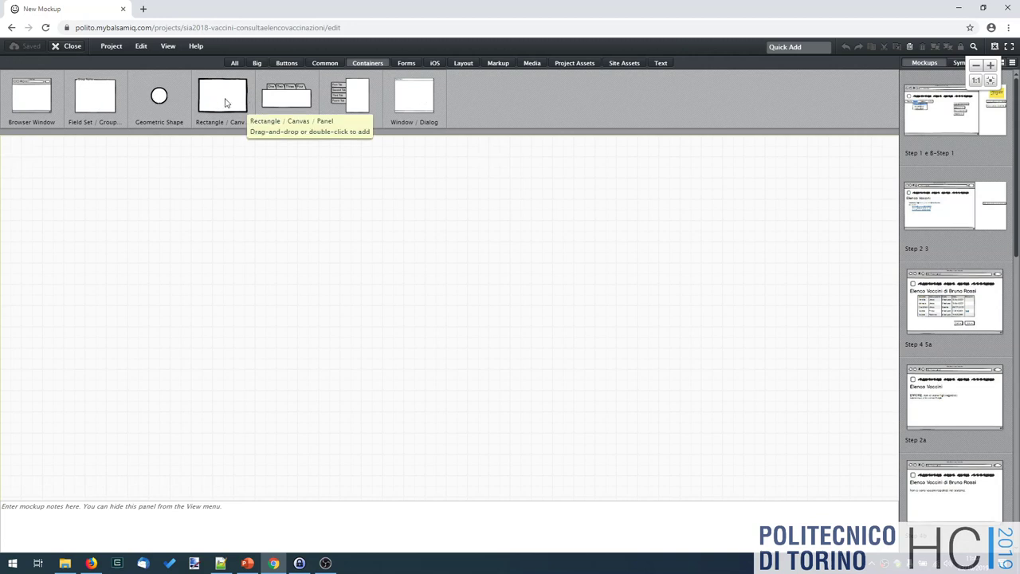
left_click(405, 67)
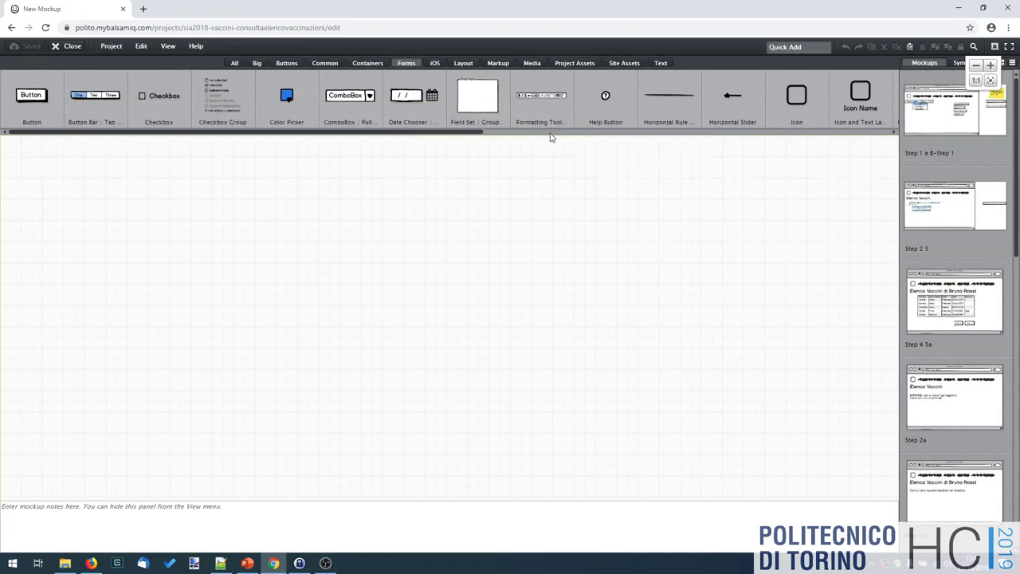
left_click_drag(471, 133, 840, 136)
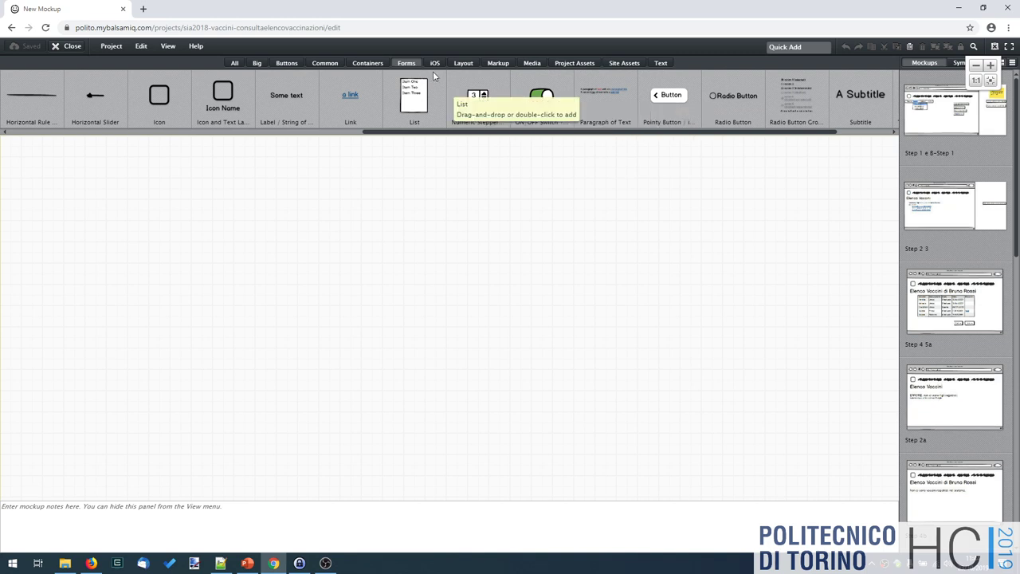
Examine the components in the iOS, Layout, Markup, Media, Project Assets, Site Assets and Text categories.
left_click(435, 64)
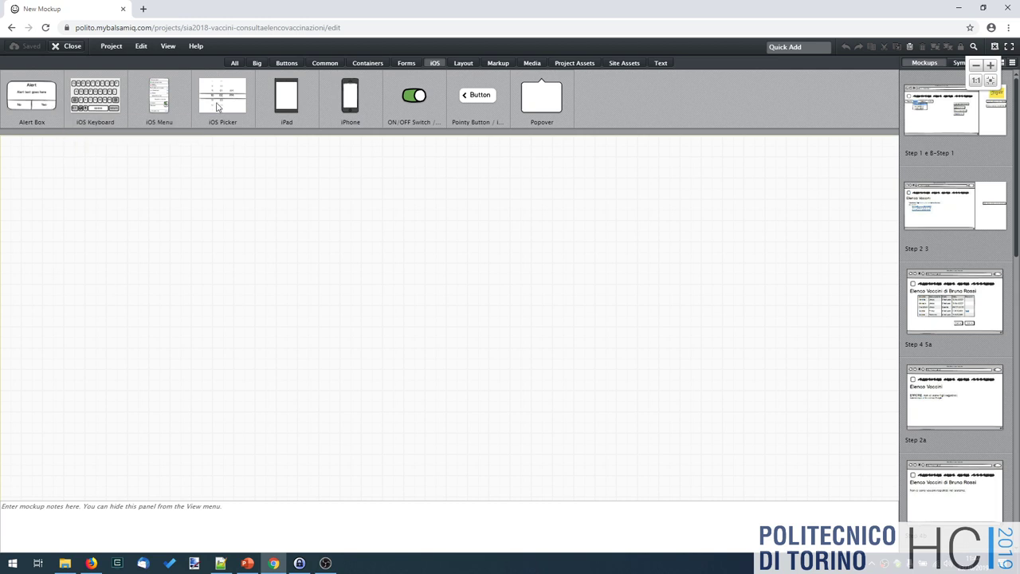
left_click(464, 64)
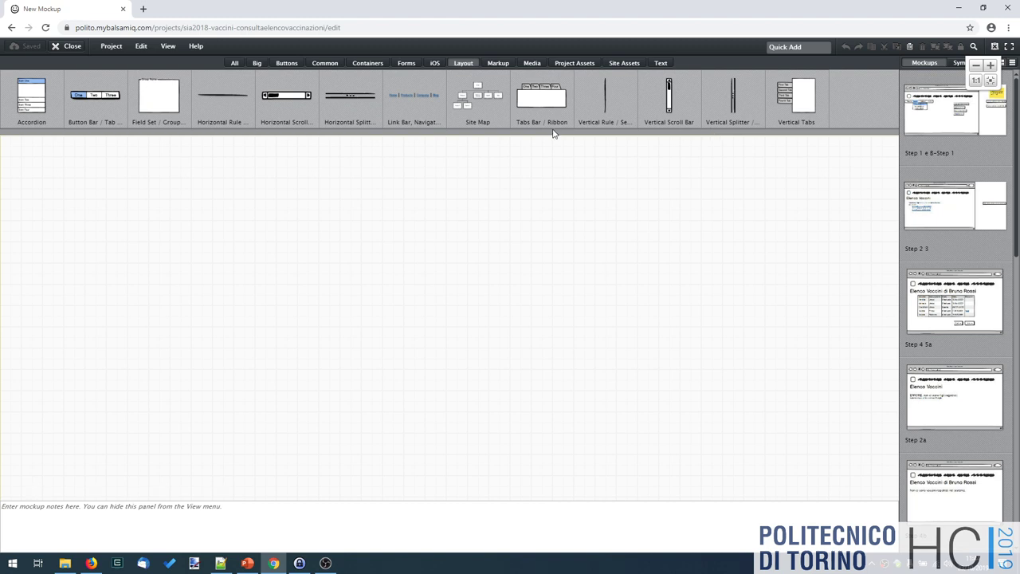
left_click(497, 67)
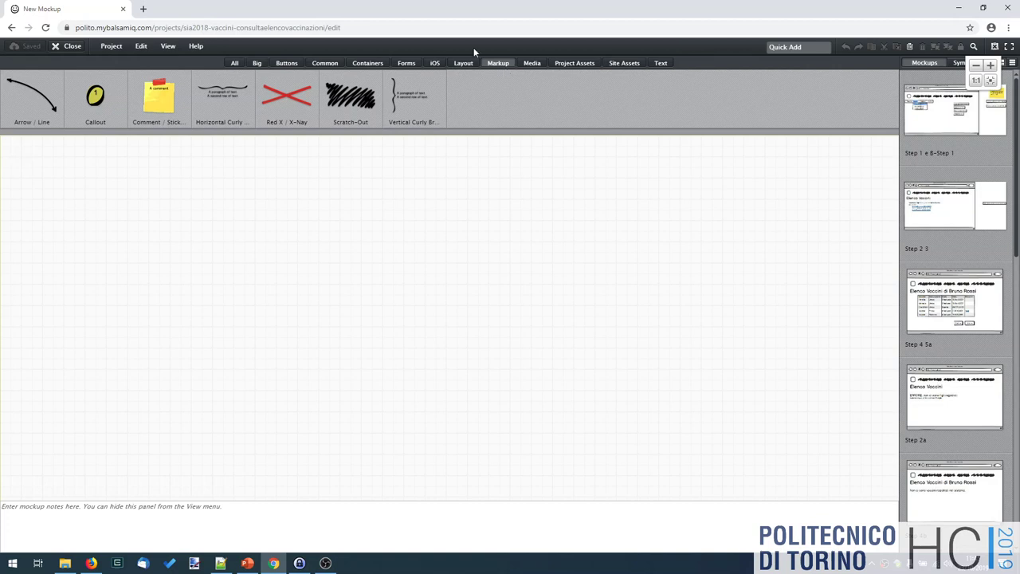
left_click(532, 63)
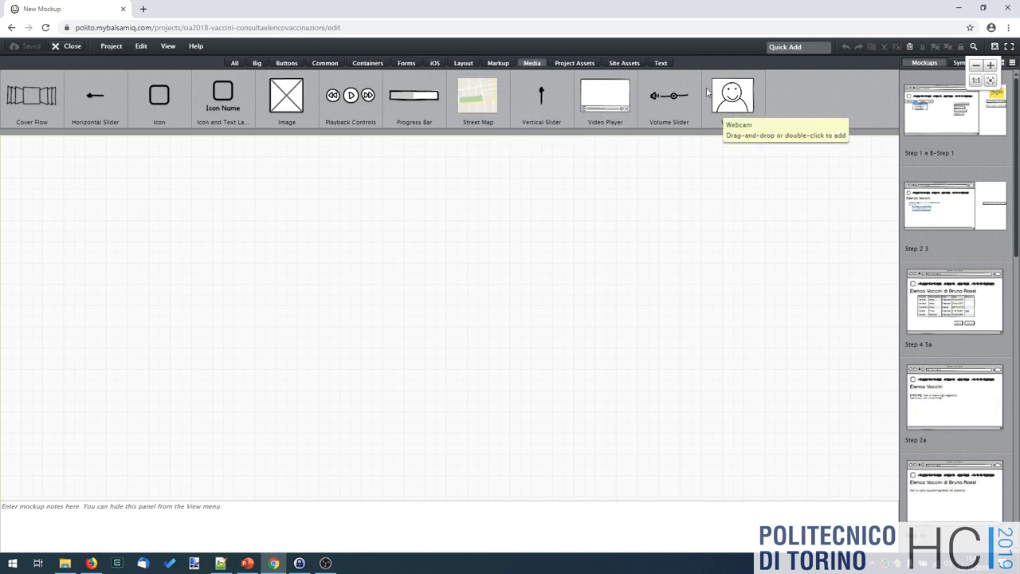
left_click(569, 65)
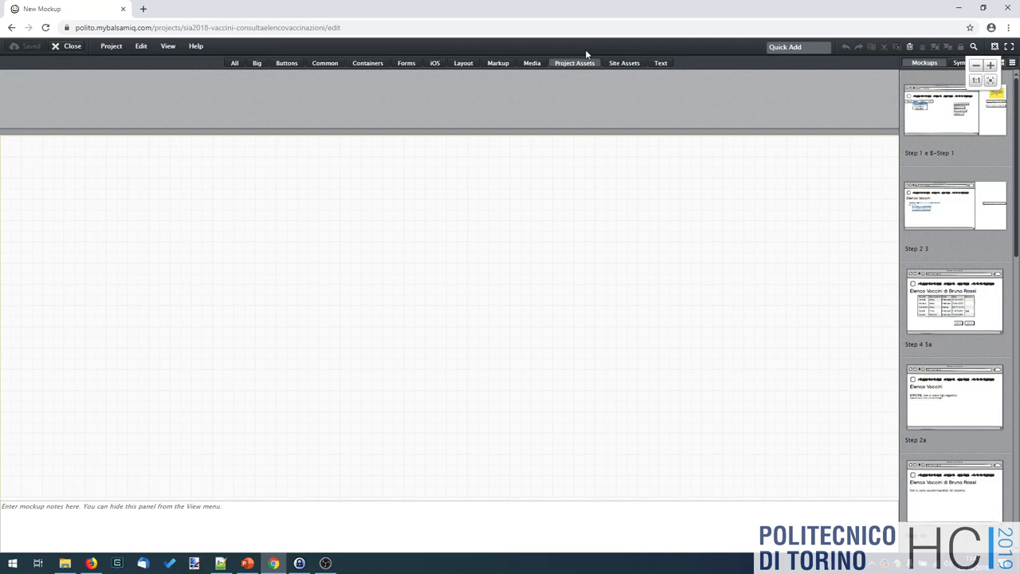
left_click(626, 68)
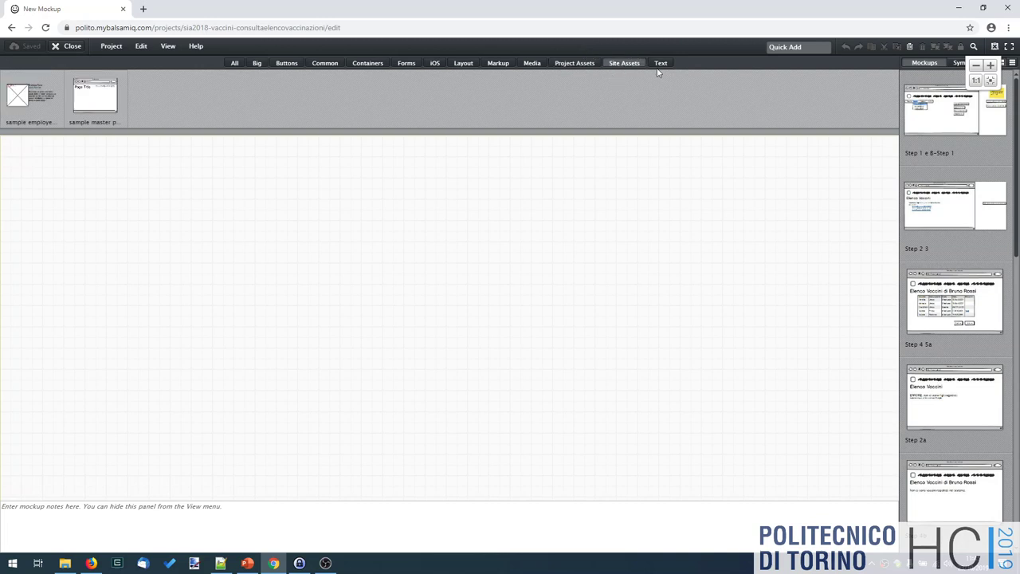
left_click(660, 63)
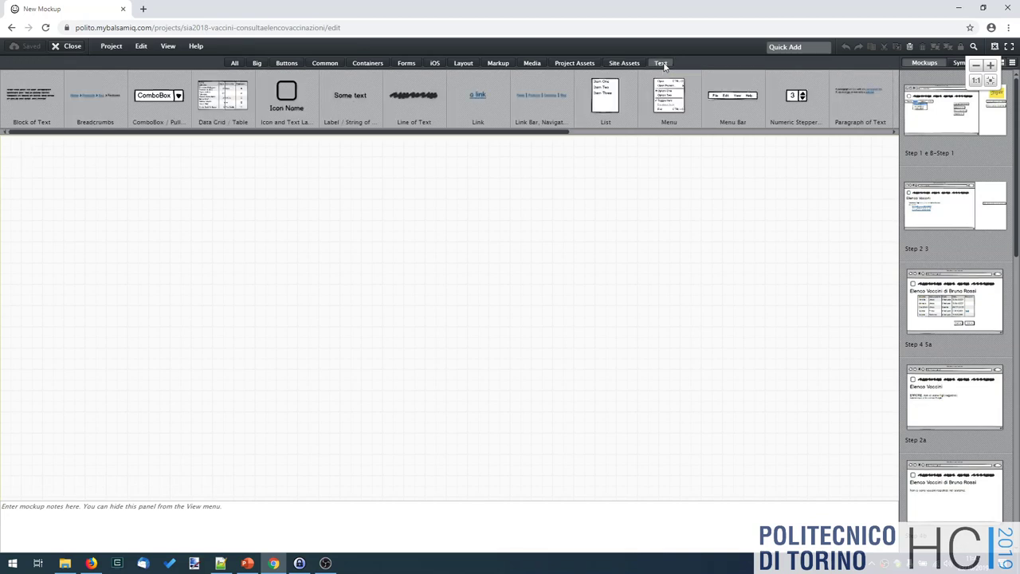
left_click_drag(210, 134, 180, 159)
left_click(546, 99)
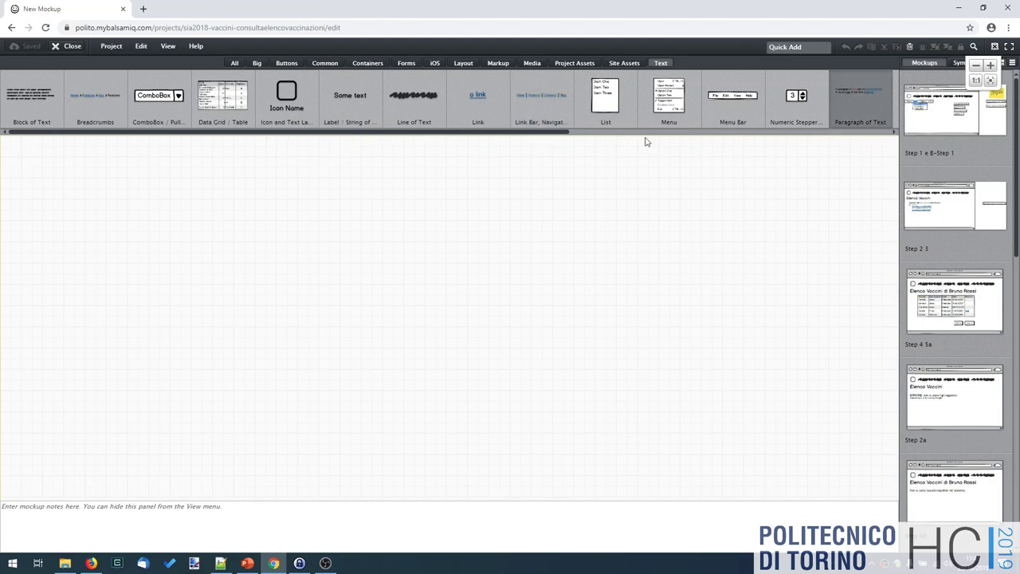
scroll(562, 136, "right", 2)
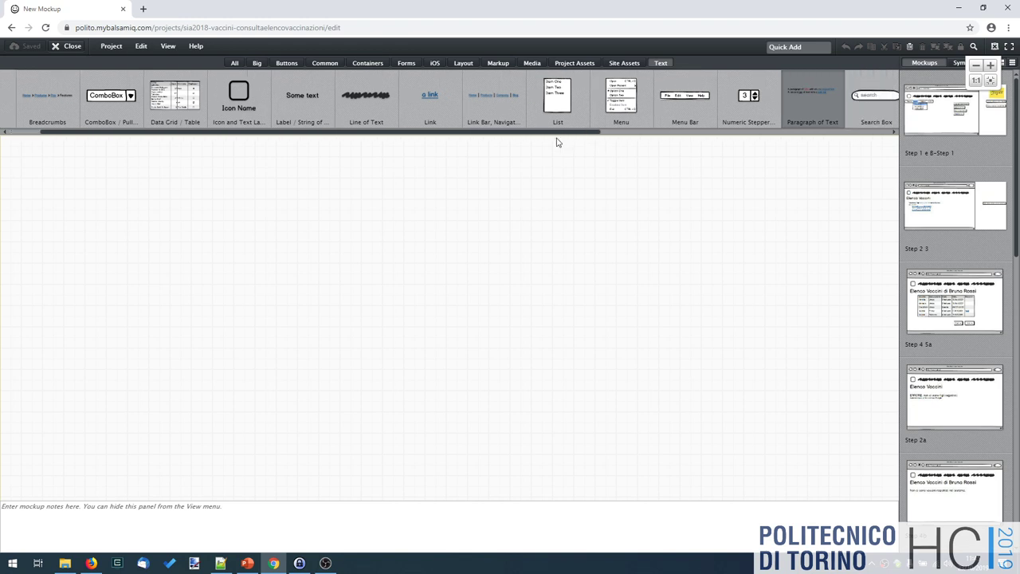
scroll(550, 141, "left", 2)
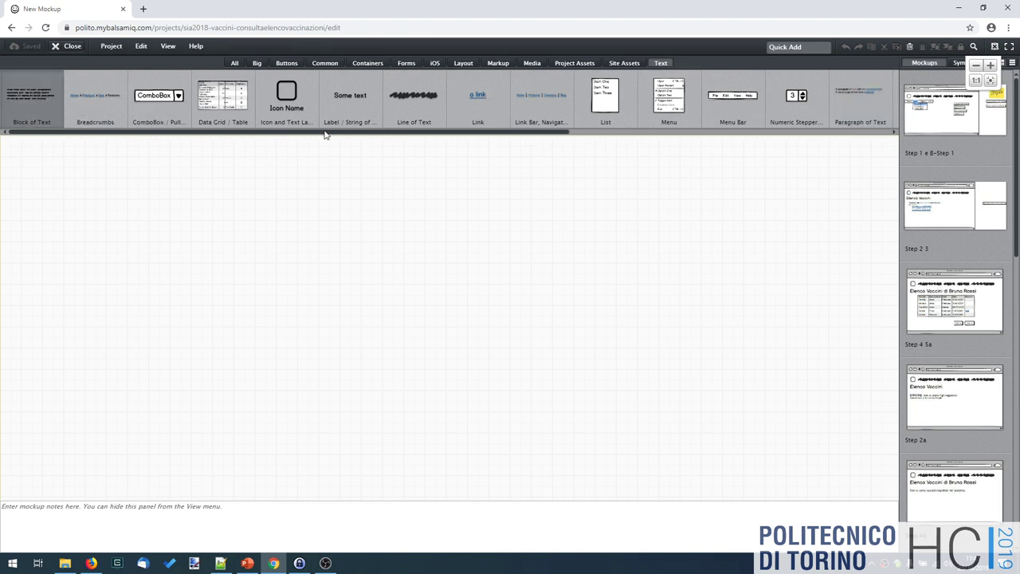
left_click_drag(342, 134, 413, 147)
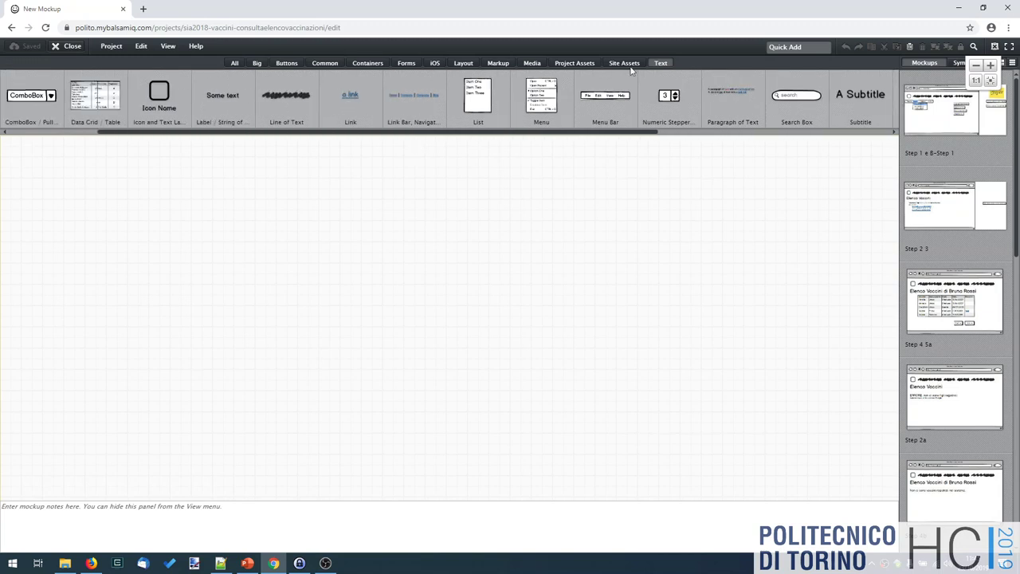
Search the component library for "brow" and add a Browser Window to the empty canvas.
left_click(793, 46)
type("web")
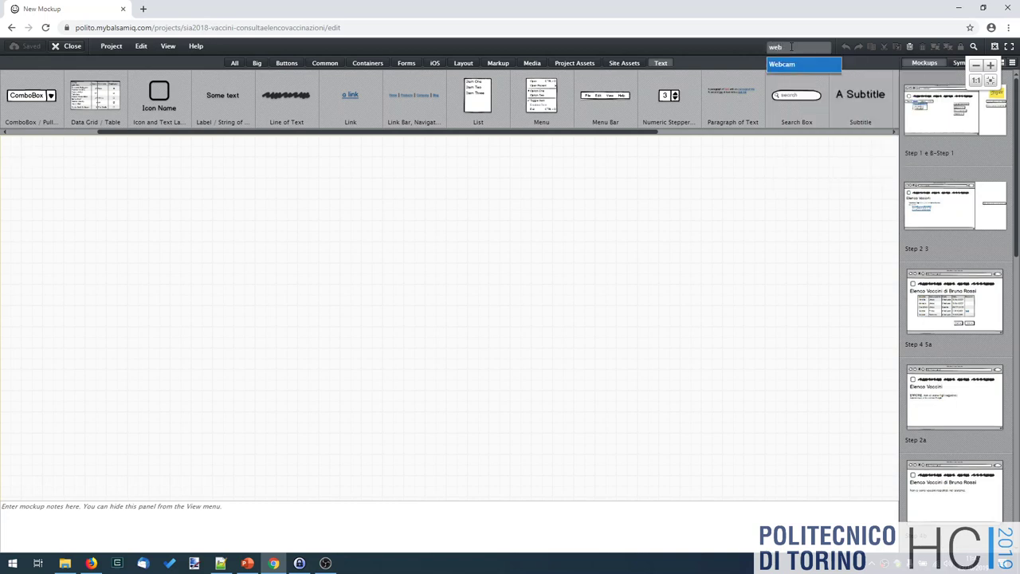
key("Escape")
type("brow")
left_click(785, 67)
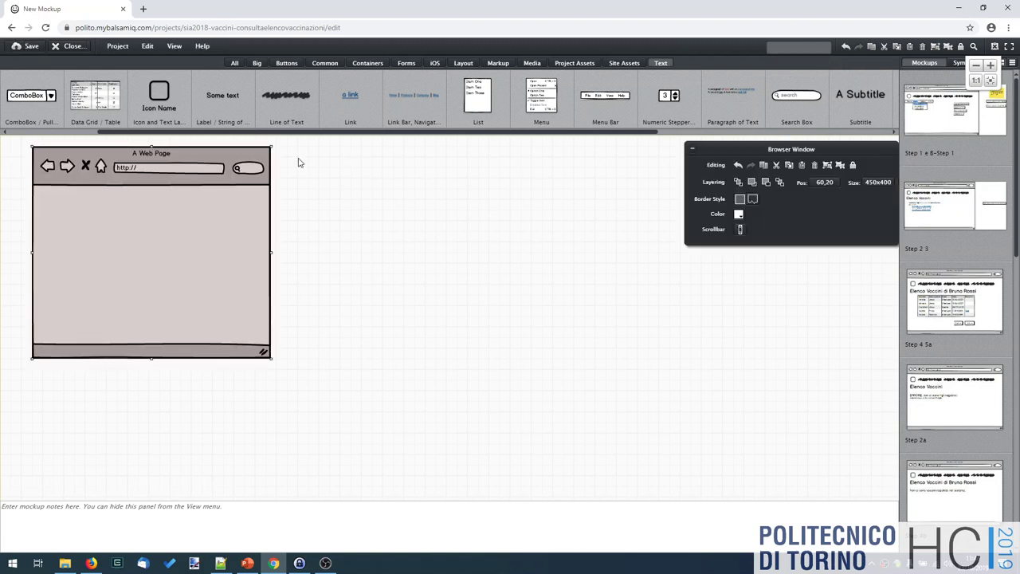
Move the browser window to about 170,35 and enlarge it into a wide page filling most of the canvas.
left_click_drag(249, 162, 308, 169)
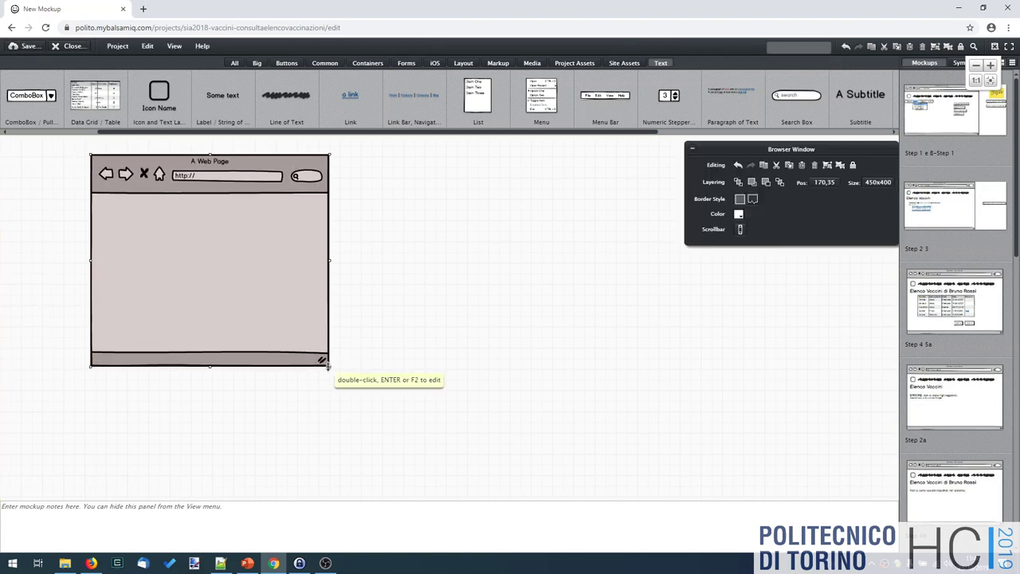
left_click_drag(336, 375, 688, 423)
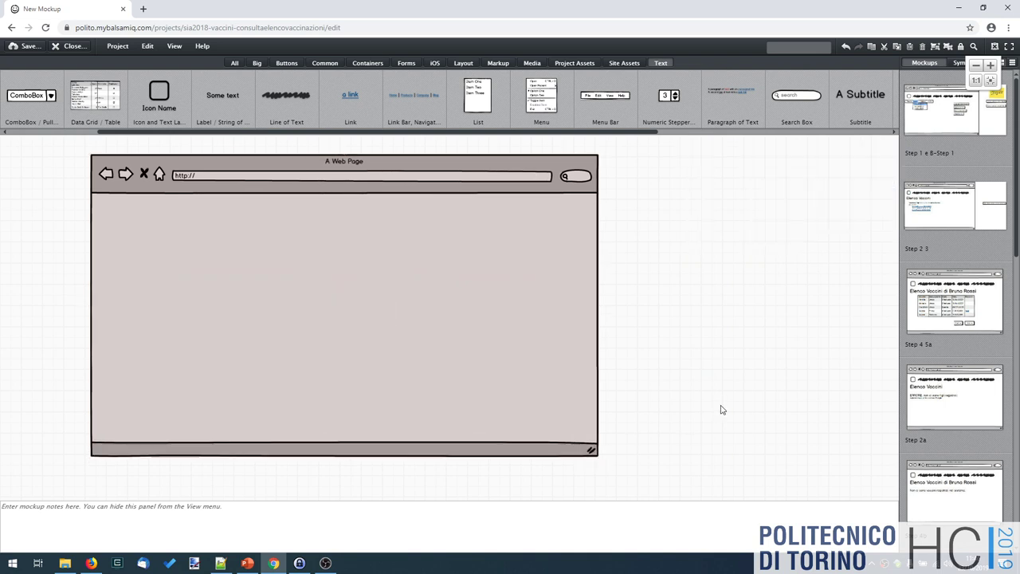
left_click(721, 409)
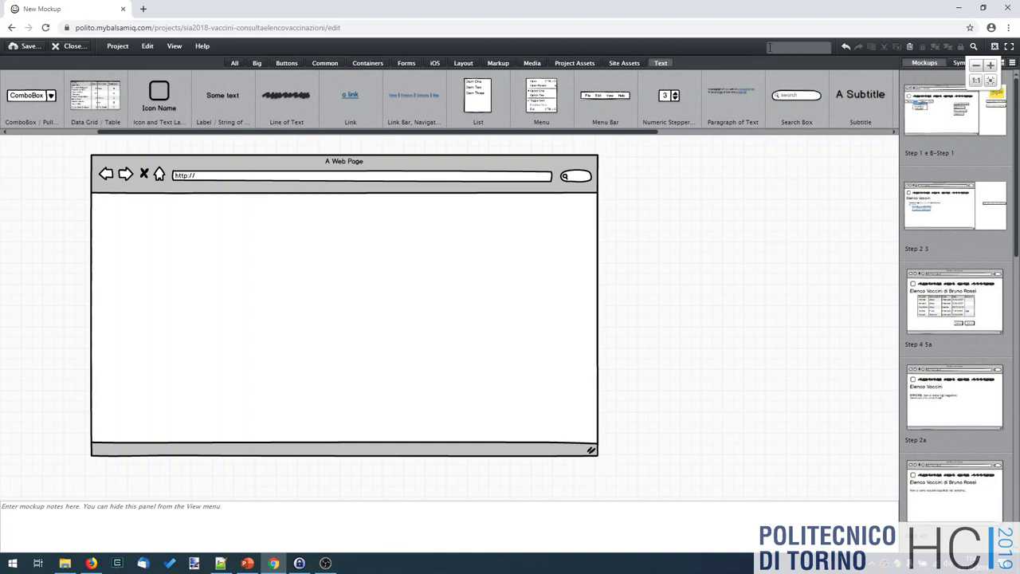
Add a Line of Text as a page heading, about 737x26, centred near the browser window's upper edge at about 280,137.
left_click(770, 47)
type("text")
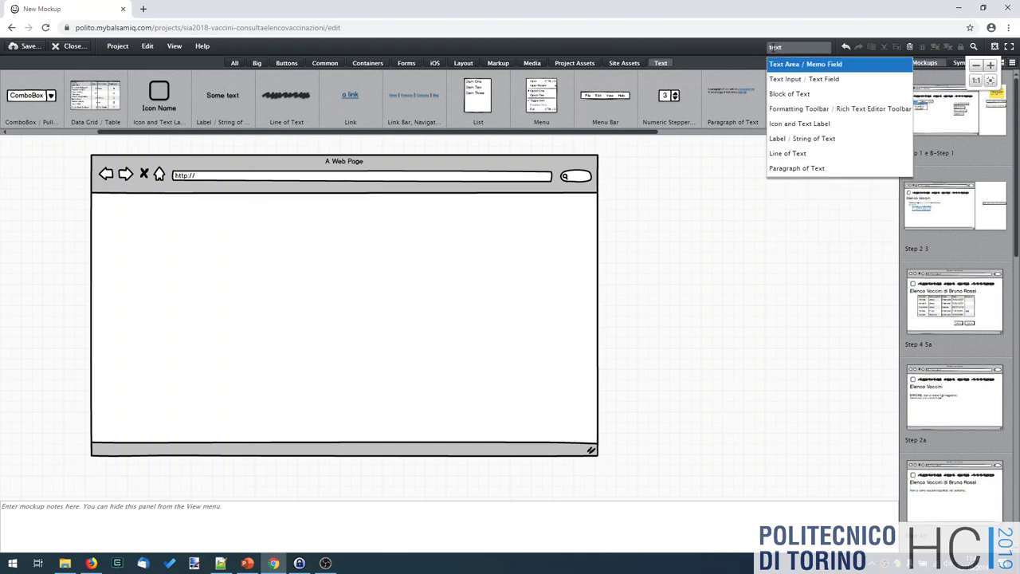
left_click(812, 159)
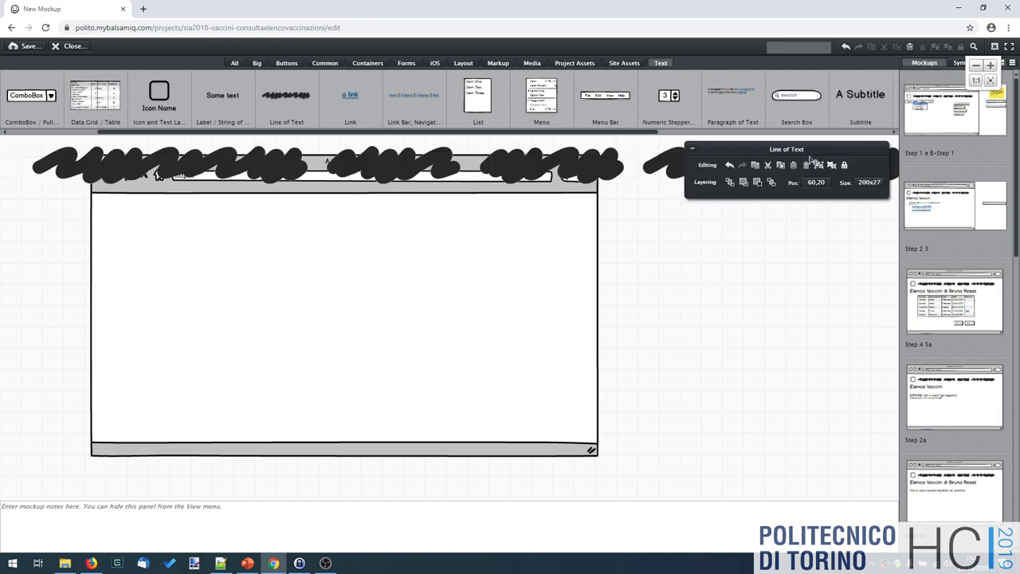
left_click_drag(94, 153, 228, 221)
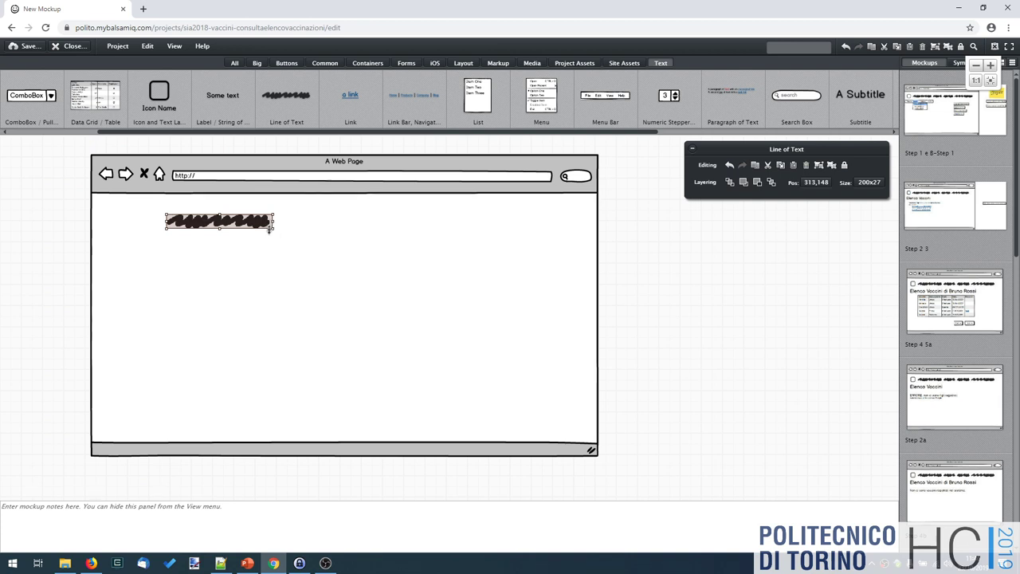
left_click_drag(273, 227, 558, 228)
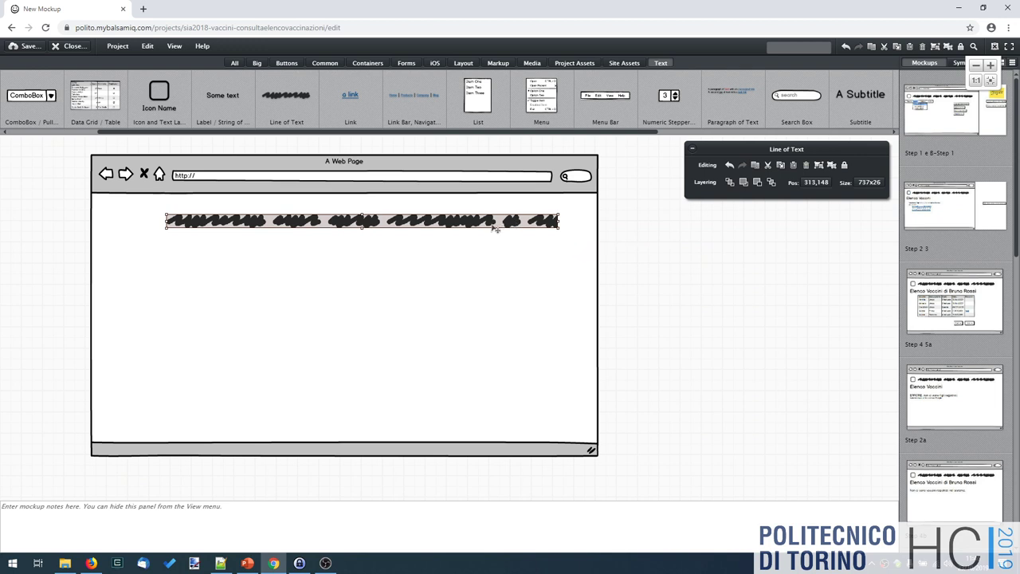
left_click_drag(492, 224, 474, 223)
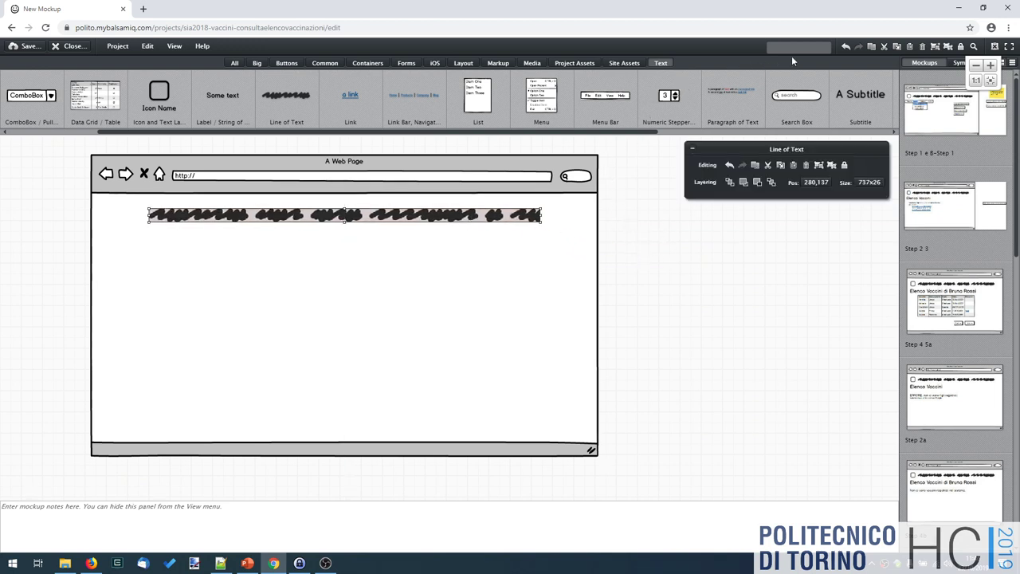
Add a Label / String of Text and place it below the heading line at about 294,202.
type("text")
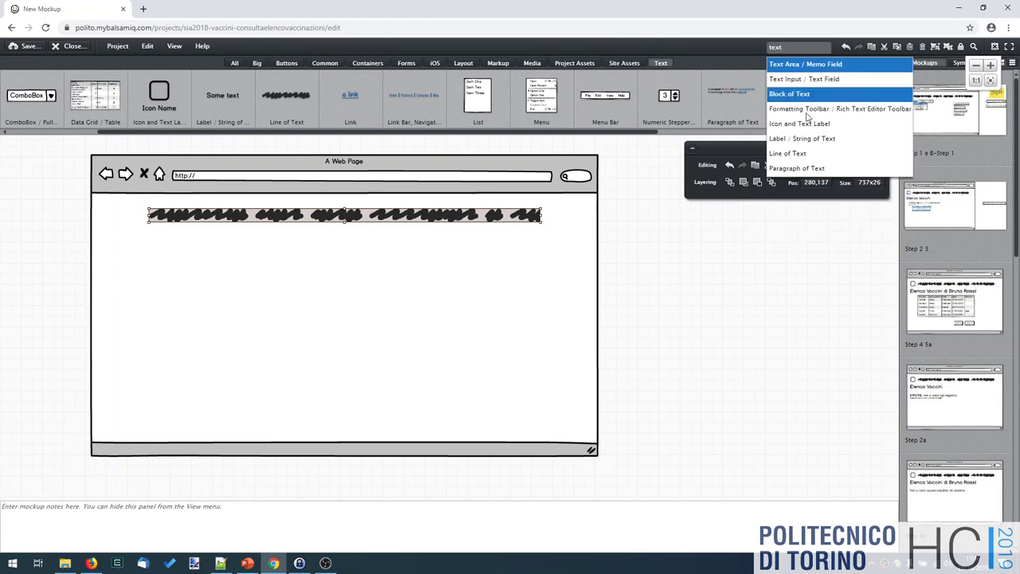
left_click(805, 142)
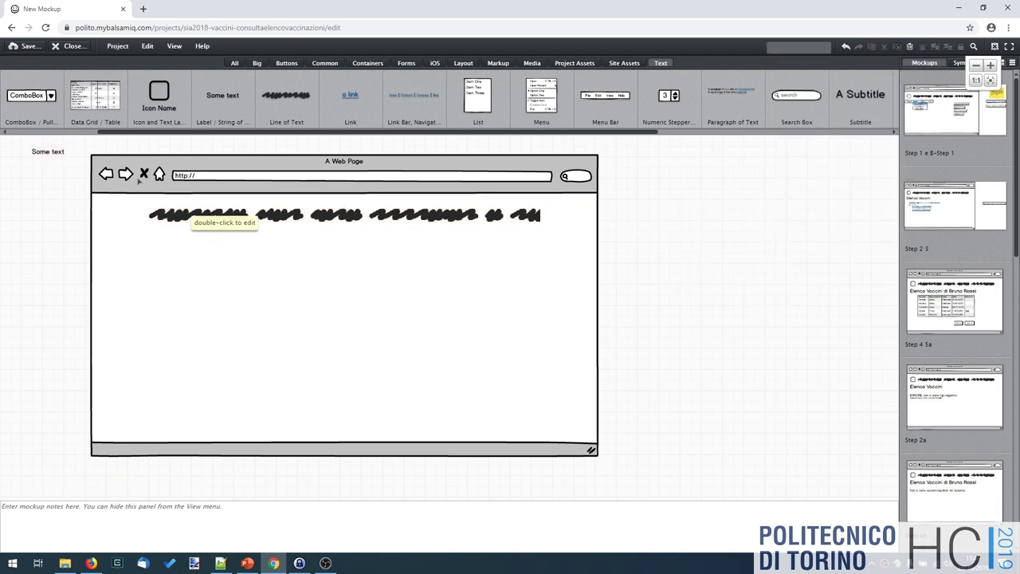
mouse_move(48, 152)
left_mouse_down()
mouse_move(211, 232)
mouse_move(215, 245)
mouse_move(182, 248)
left_mouse_up()
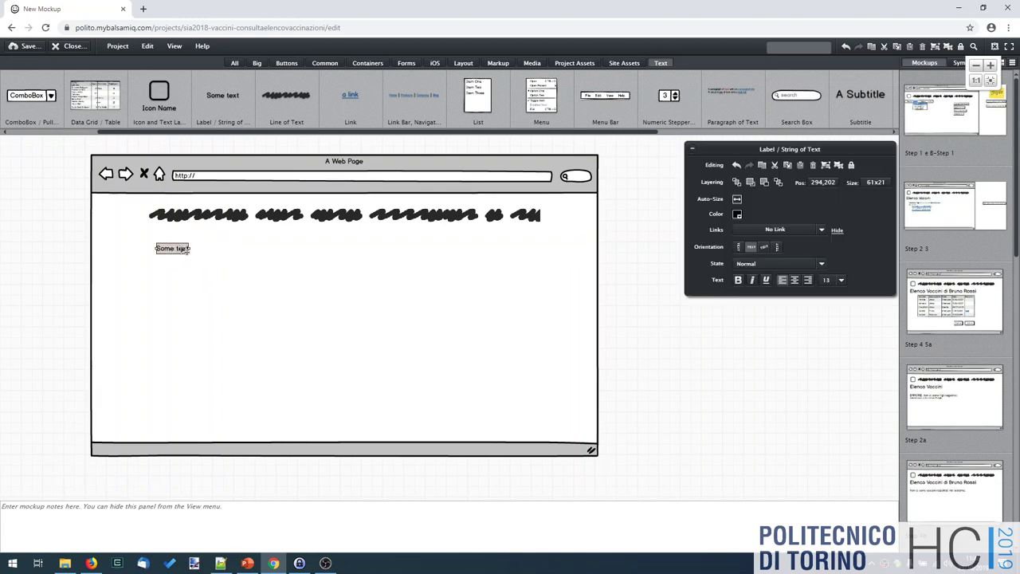
Change the text of the label below the heading line to "Your onw text".
double_click(184, 249)
type("You")
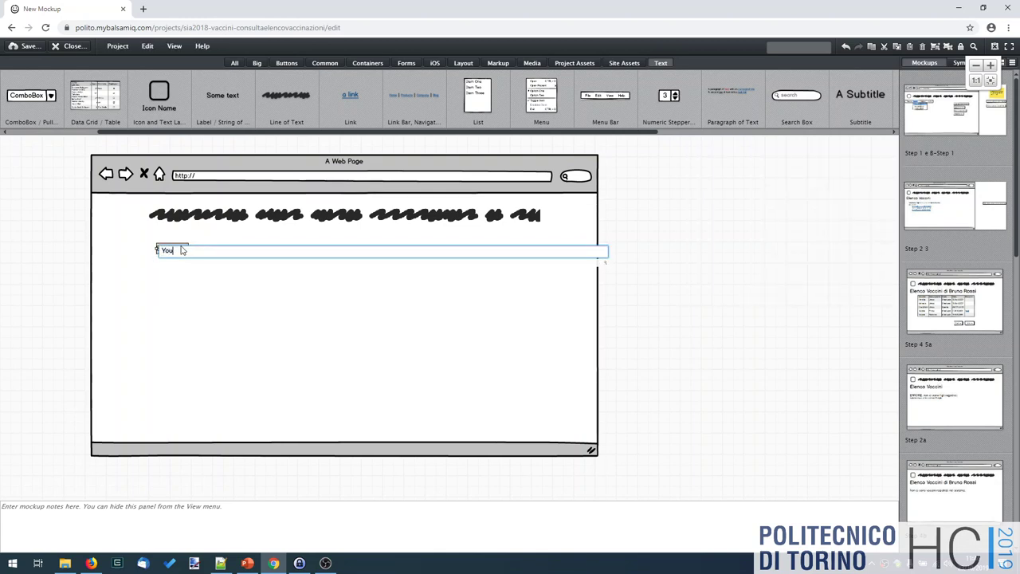
type("r dow text")
key("Return")
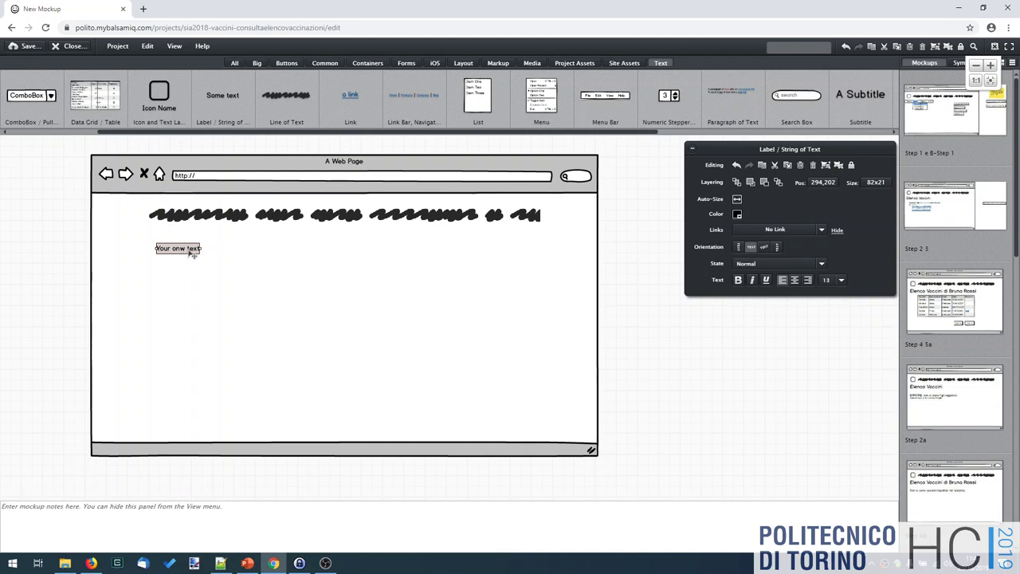
Replace the label's text with "Sowe text here" and deselect it.
double_click(187, 251)
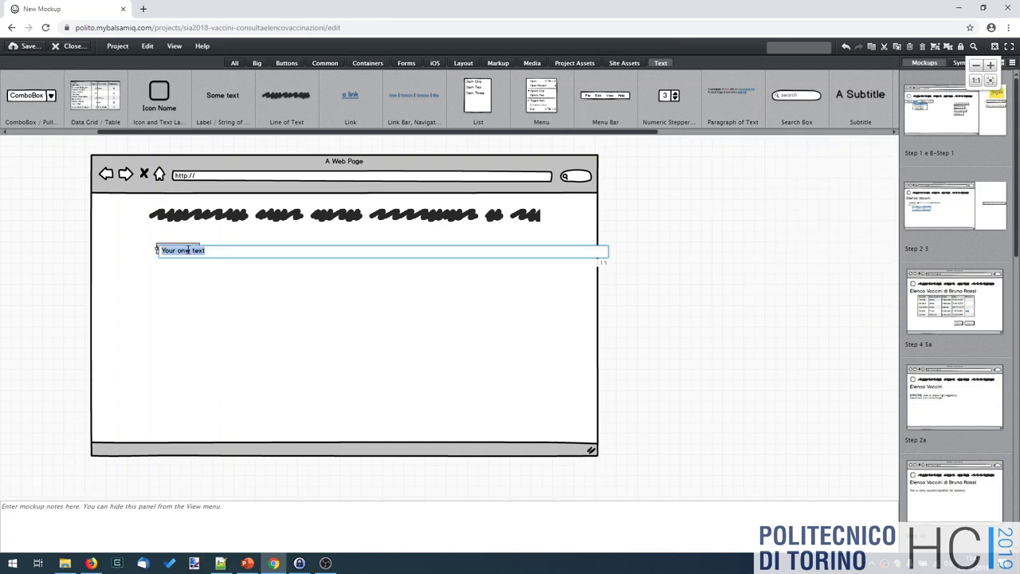
type("Sowe te")
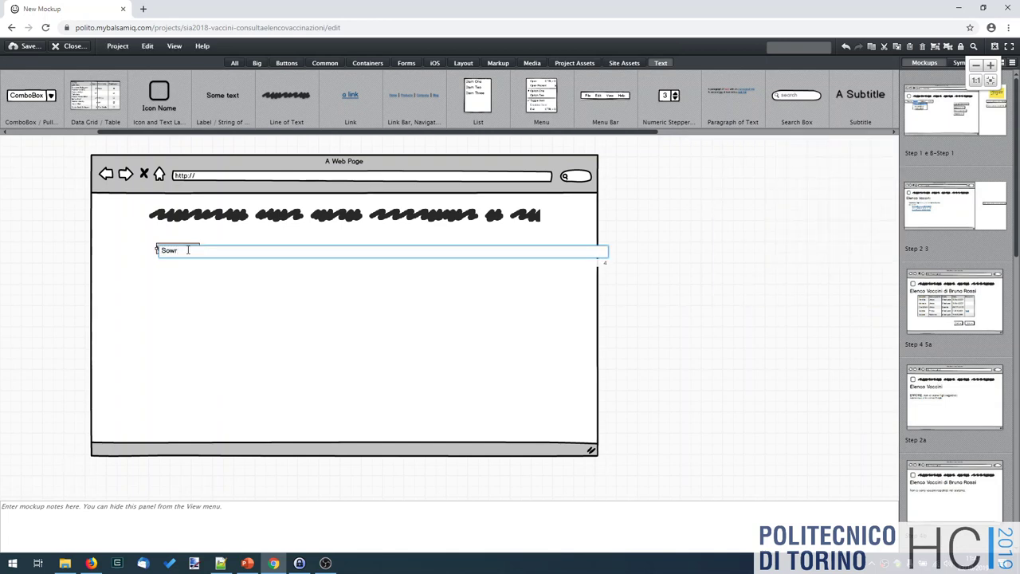
type("xt here")
key("Return")
left_click(674, 349)
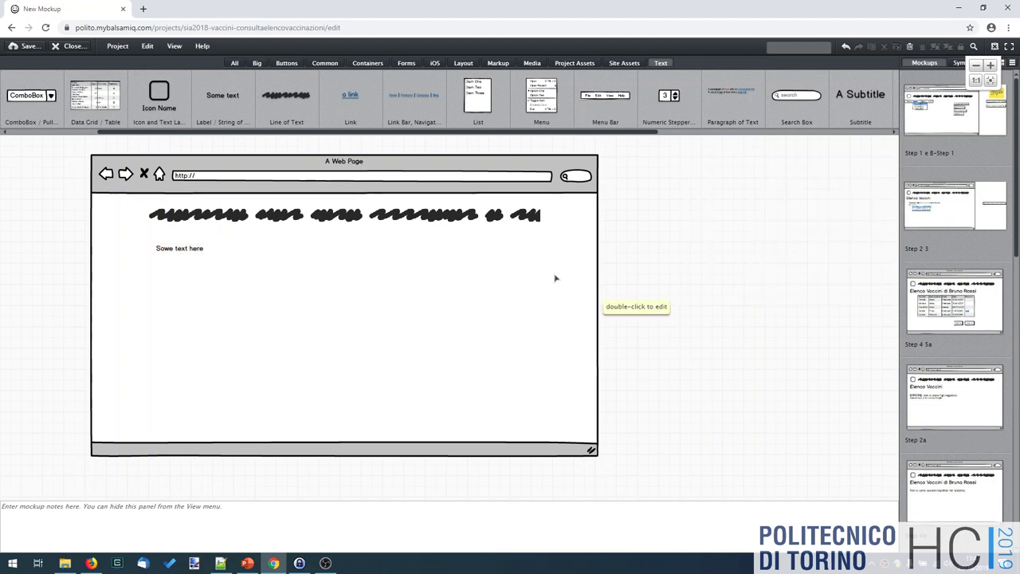
Set the font size of the label below the heading line to 32.
left_click(204, 250)
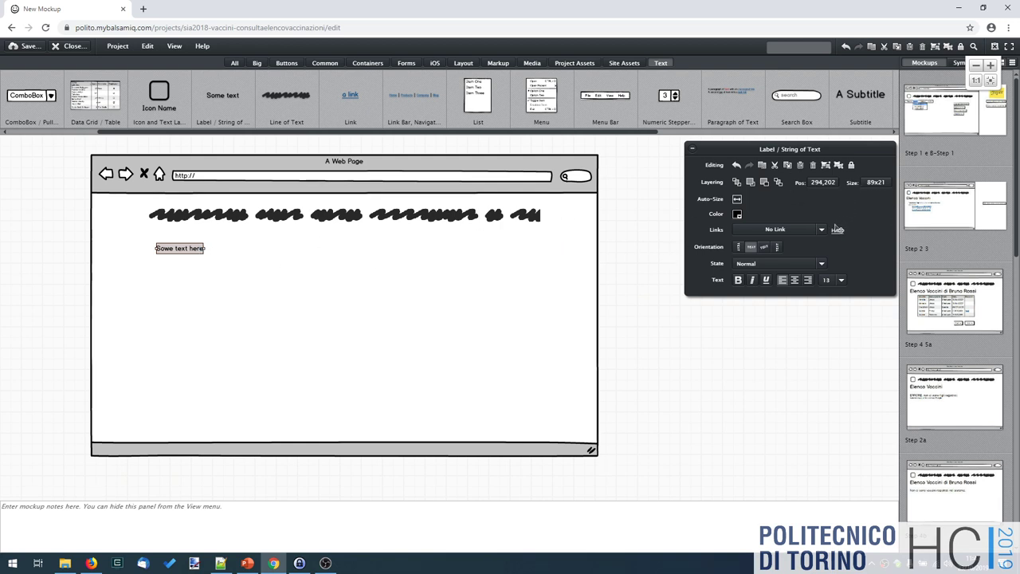
left_click(840, 280)
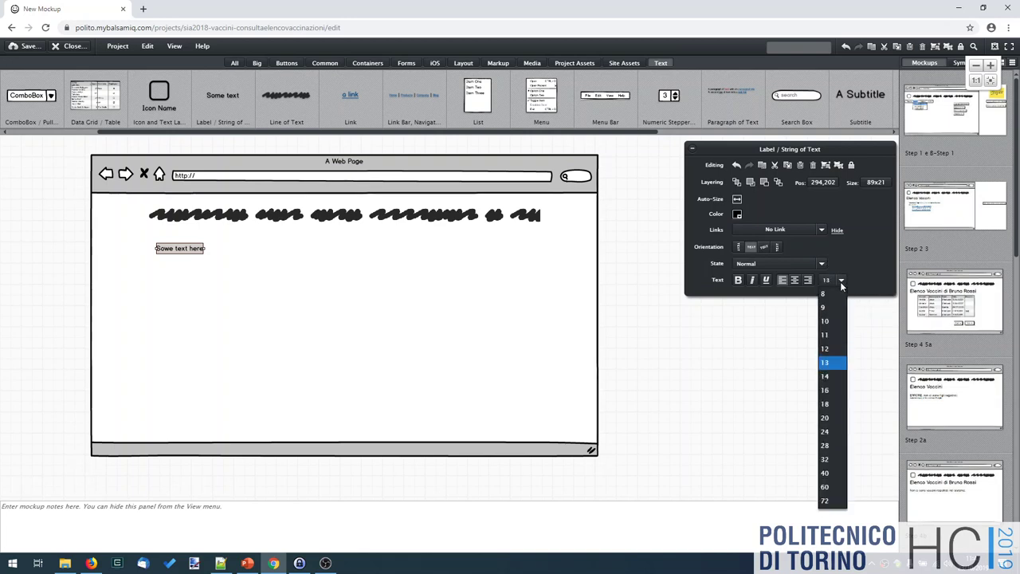
left_click(827, 460)
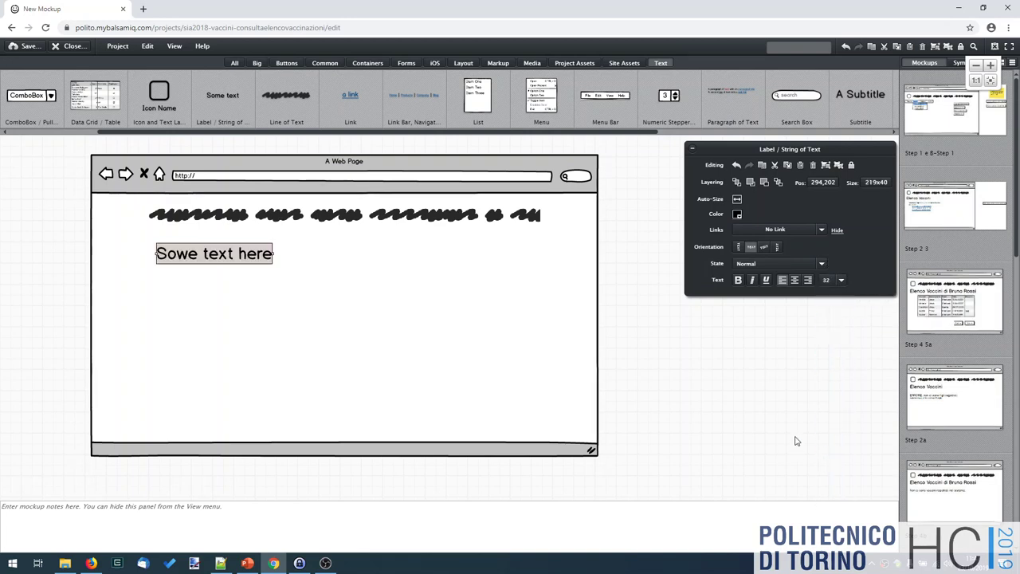
left_click(794, 439)
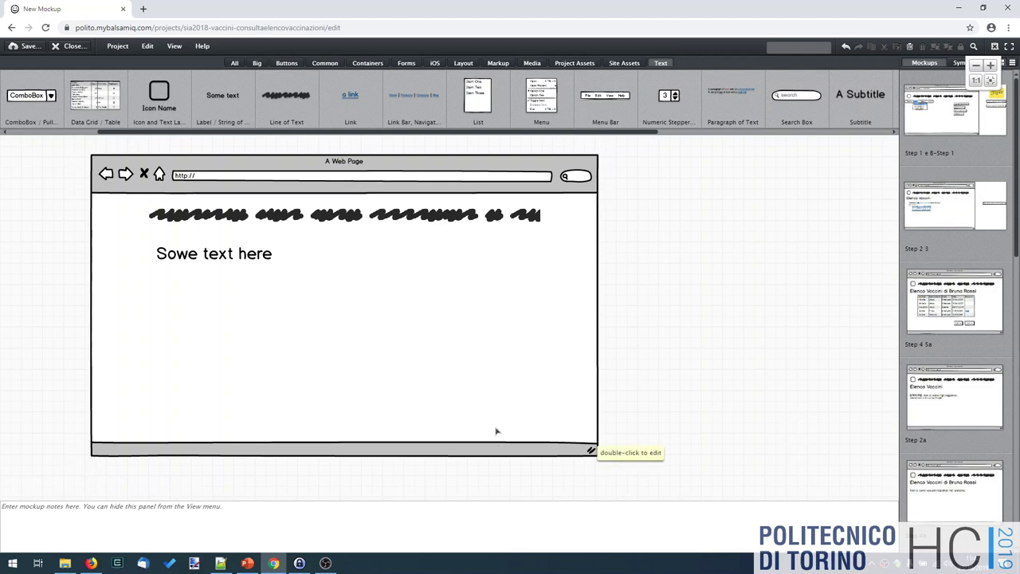
Correct the misspelled first word so the label reads "Some text here", and clear the selection.
left_click(178, 263)
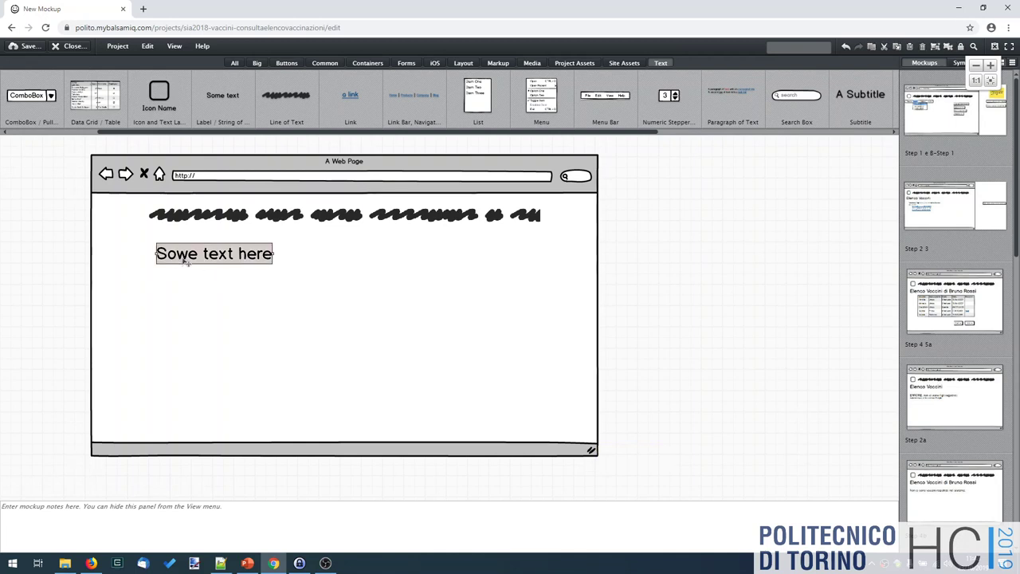
double_click(183, 262)
left_click(193, 251)
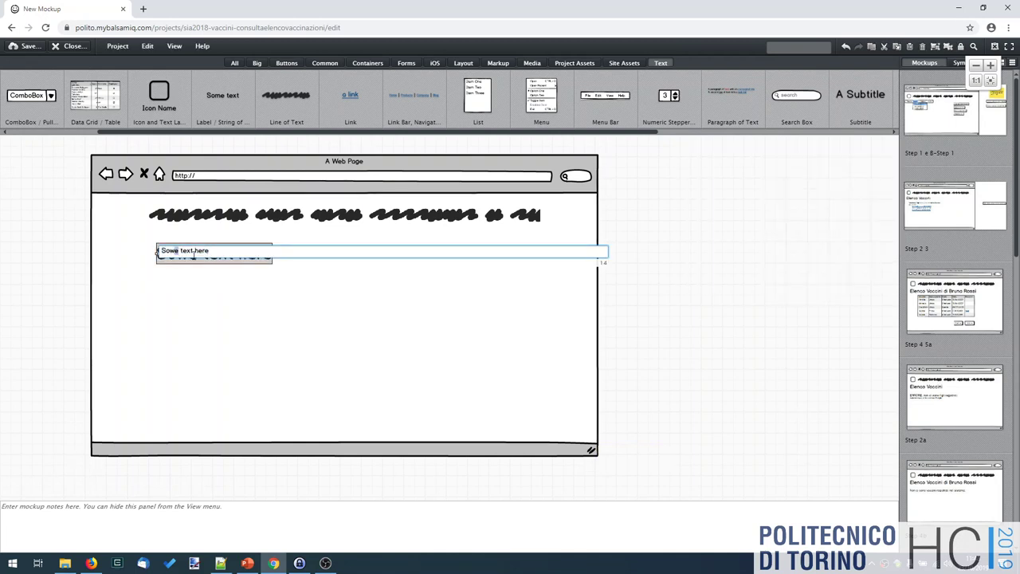
key("BackSpace")
key("BackSpace")
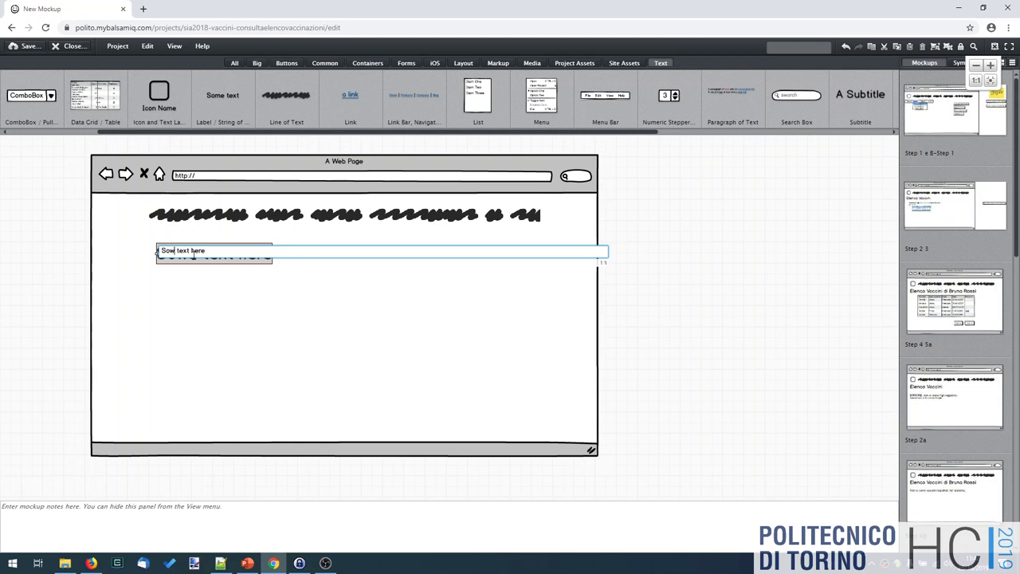
type("me")
key("Return")
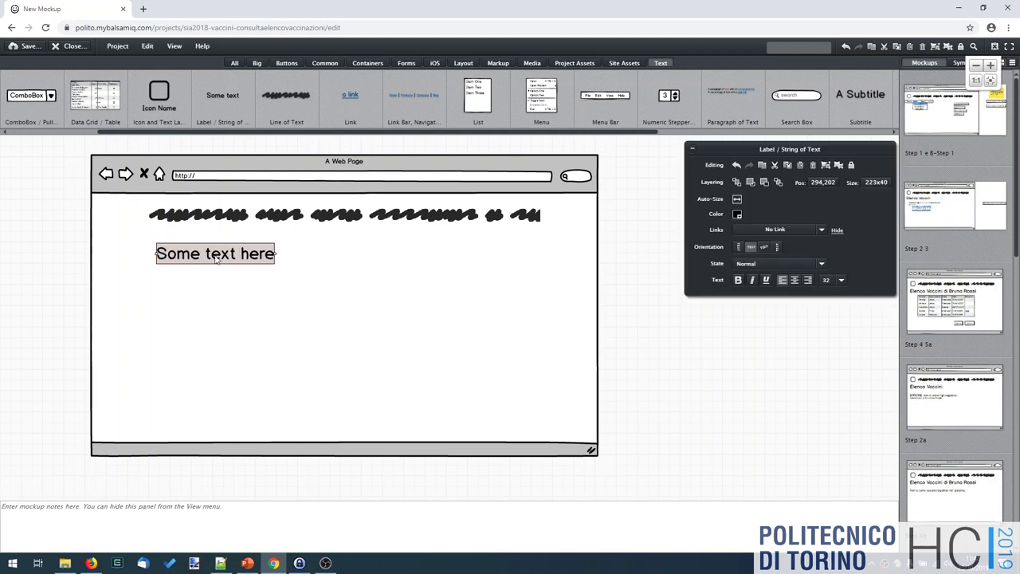
left_click(284, 317)
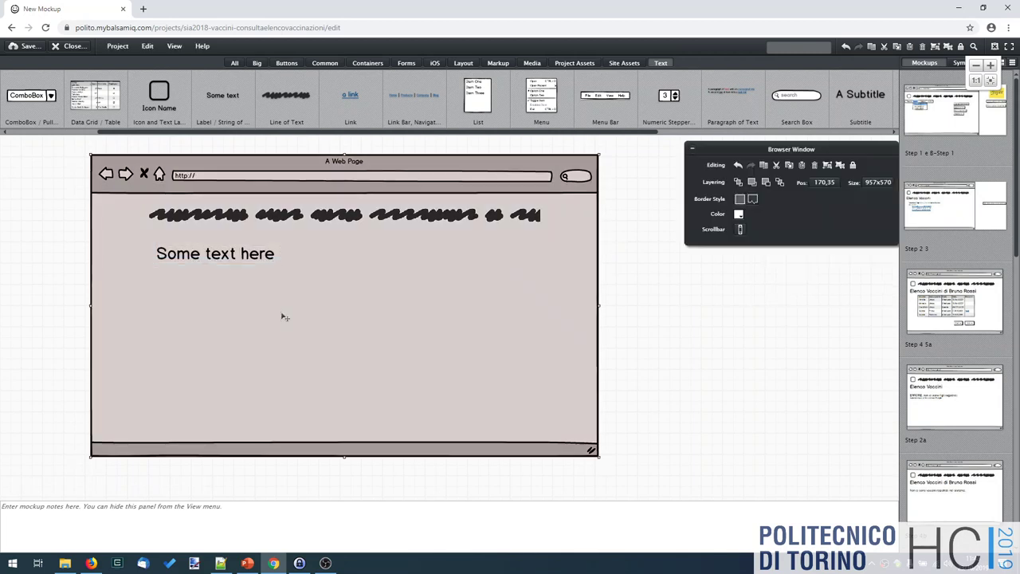
left_click(676, 310)
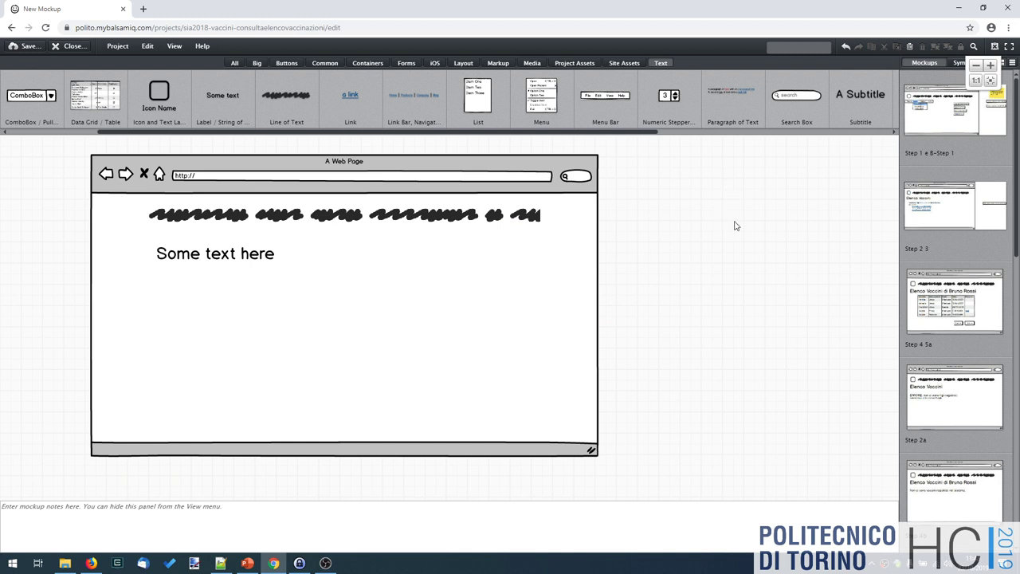
Open the "Step 4 5a" mockup and examine the comma-separated source text of its vaccine table without changing it.
double_click(975, 300)
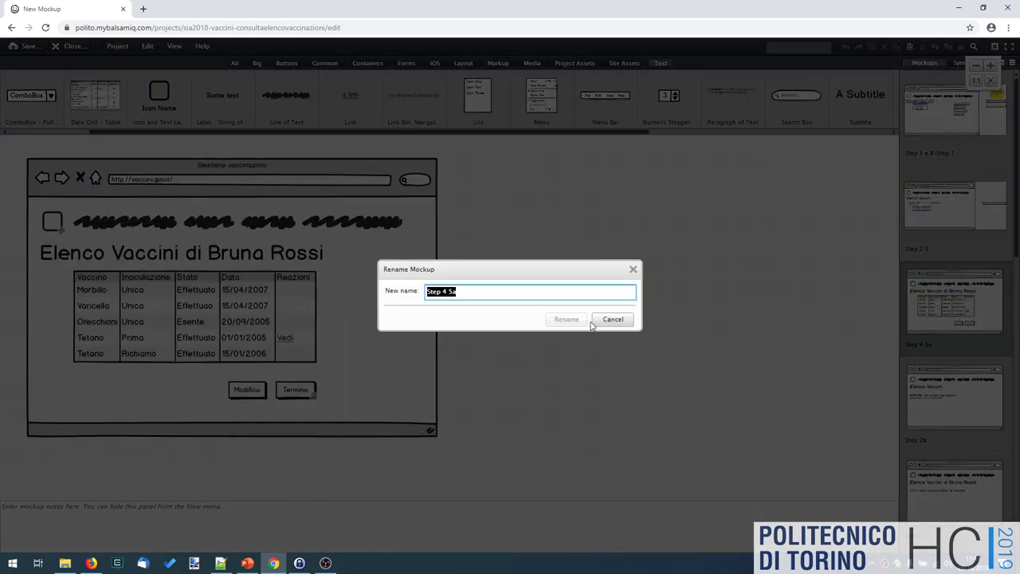
left_click(613, 319)
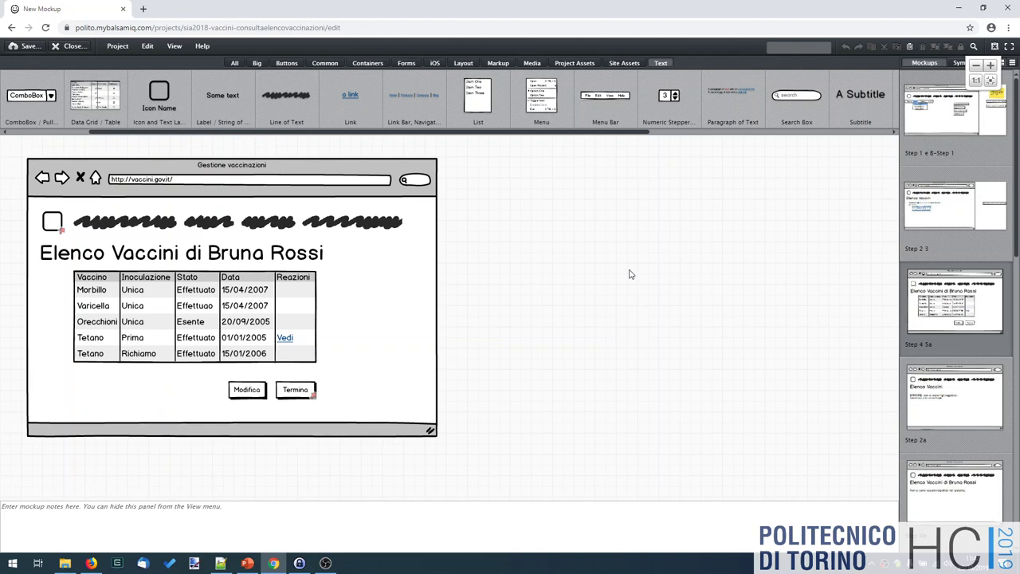
left_click(219, 314)
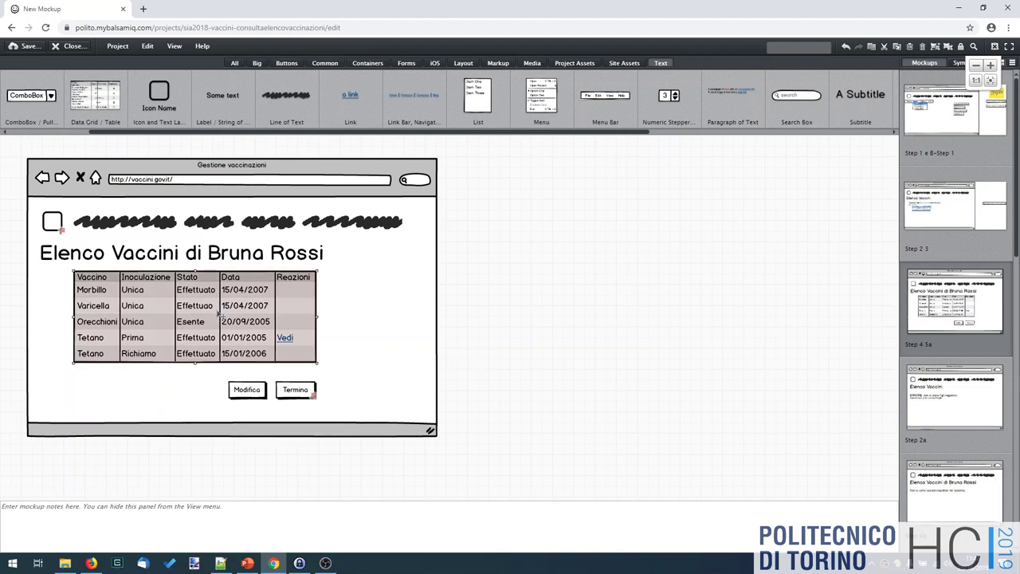
double_click(218, 314)
left_click(434, 345)
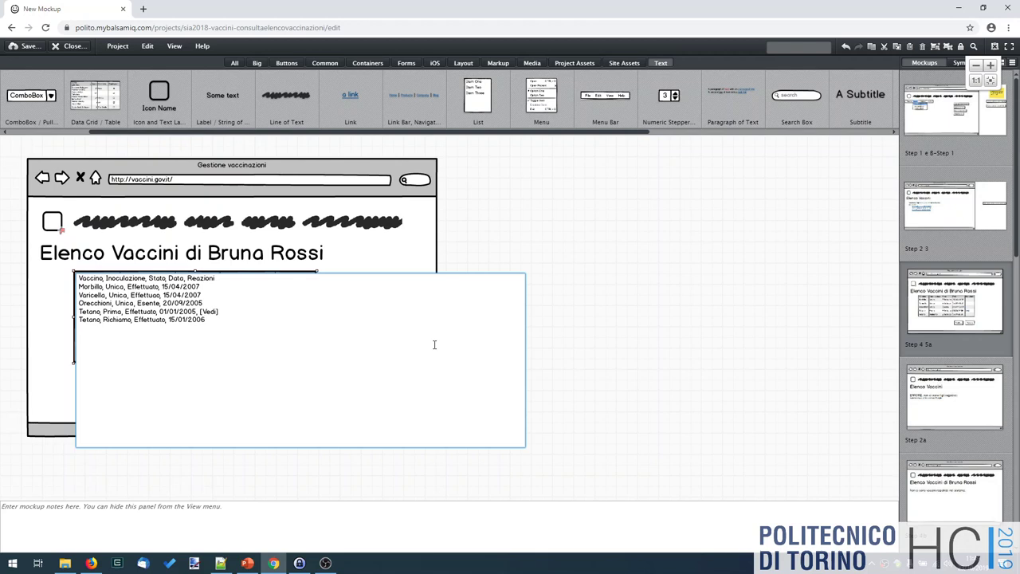
left_click(694, 356)
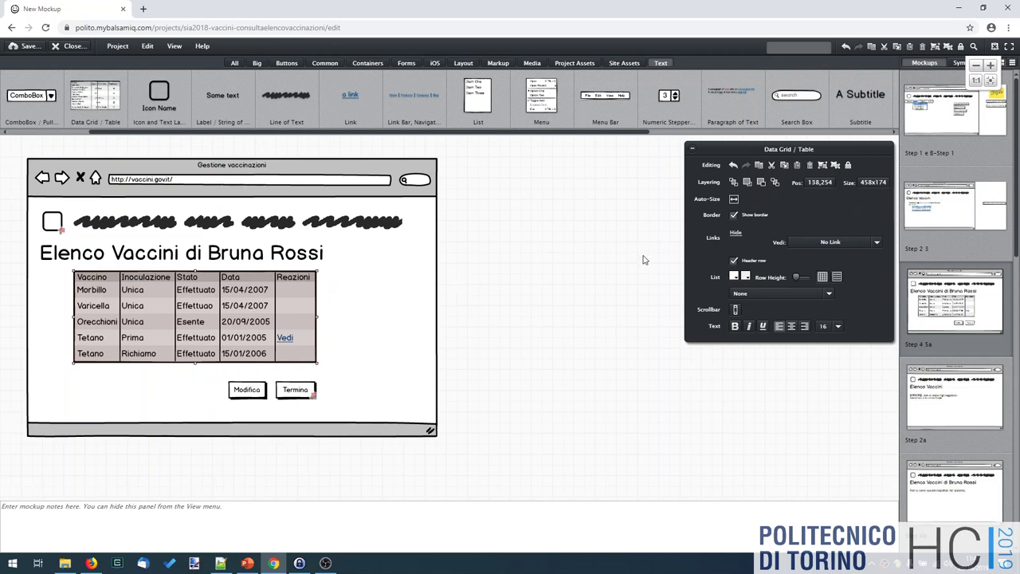
Try out the vaccine table's scrollbar and a hidden border, restoring each option to its original setting.
left_click(737, 310)
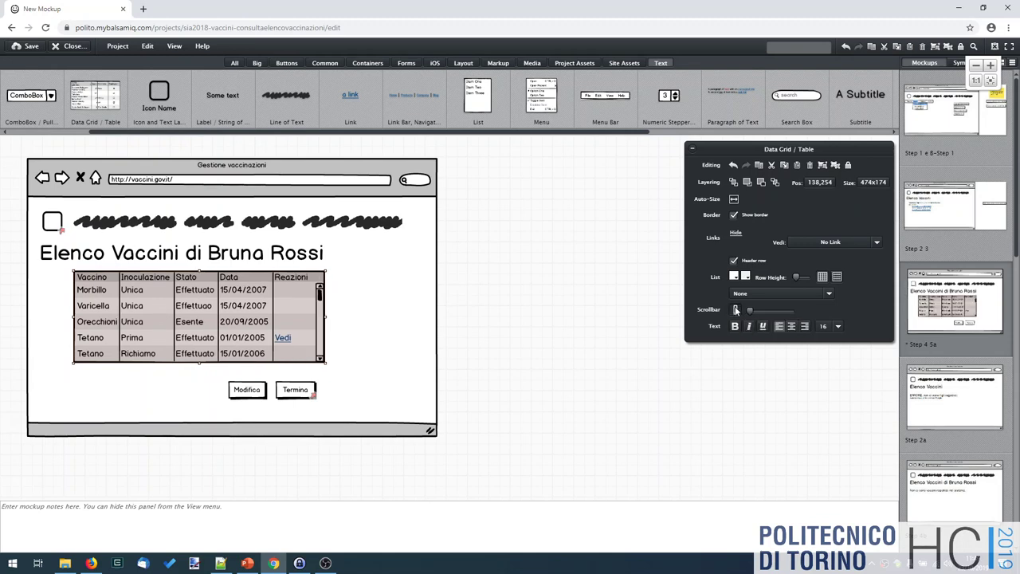
left_click(736, 310)
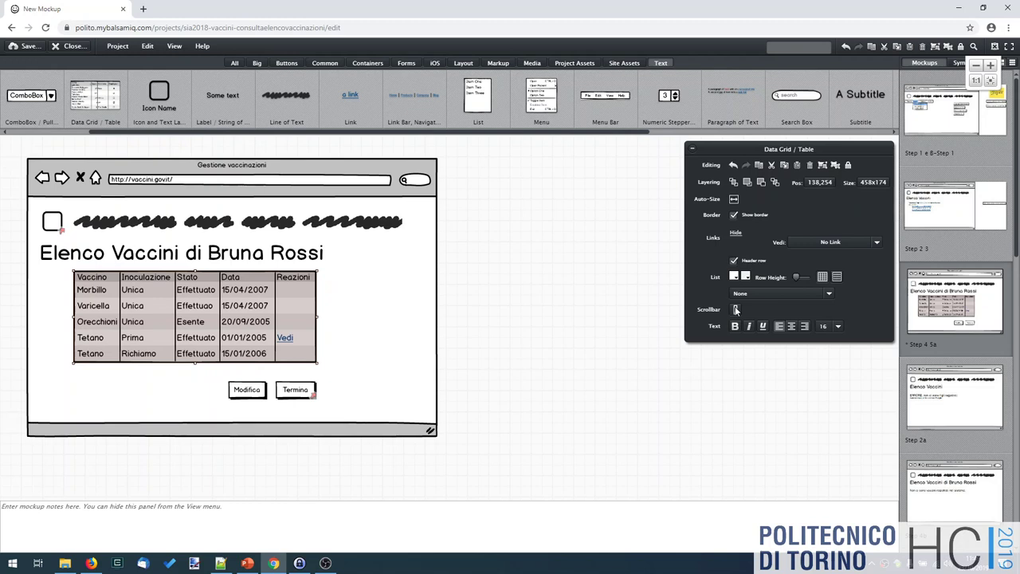
left_click(734, 215)
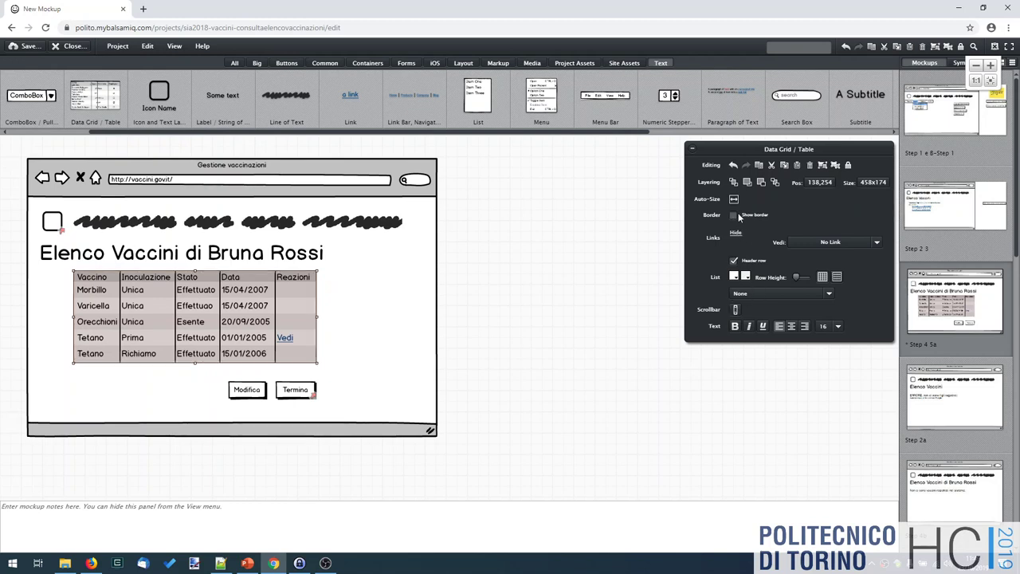
left_click(739, 215)
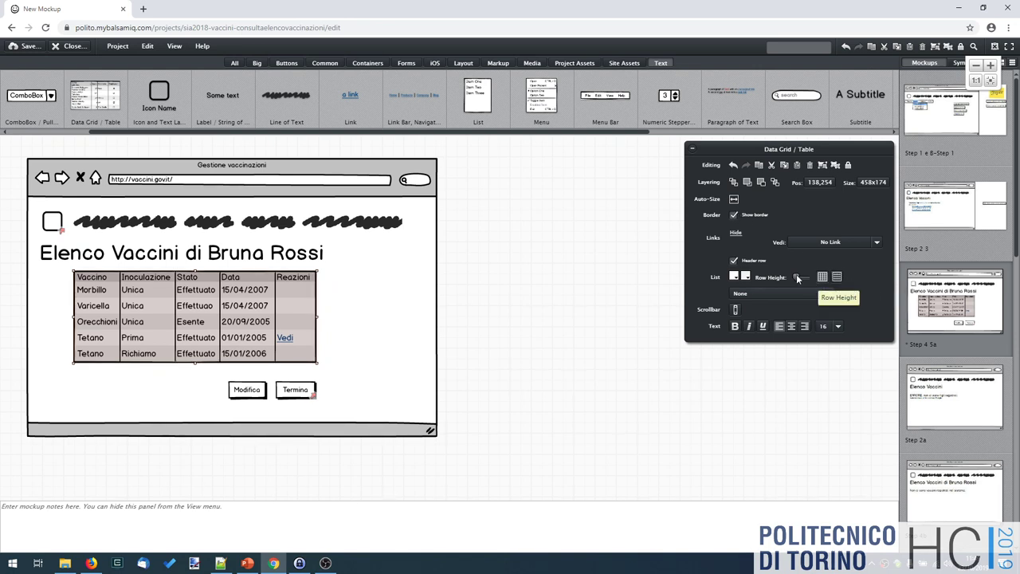
Increase the vaccine table's row height slightly so the table is about 458x184, and deselect it.
mouse_move(796, 277)
left_mouse_down()
mouse_move(822, 284)
mouse_move(797, 273)
left_mouse_up()
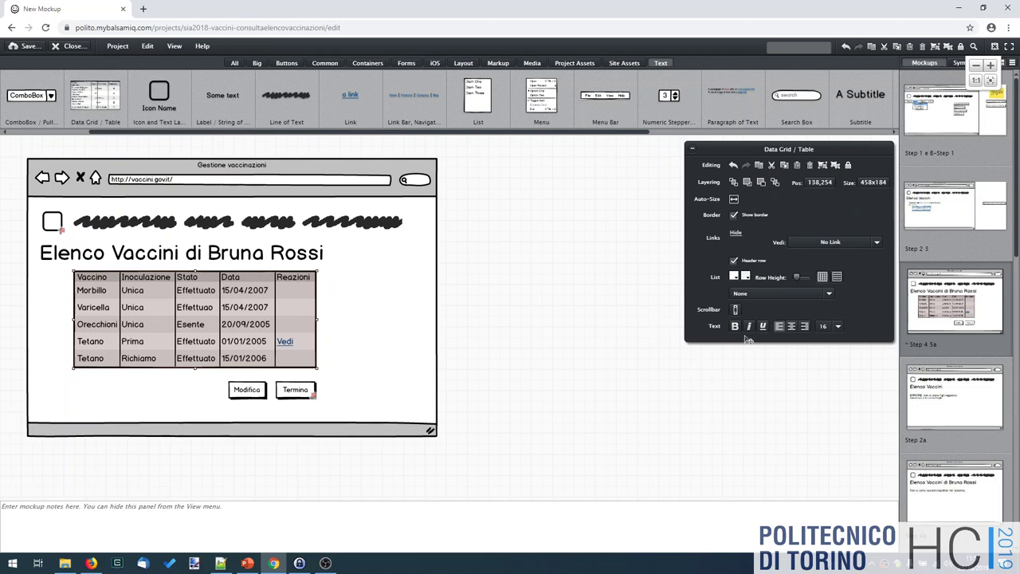
left_click(577, 344)
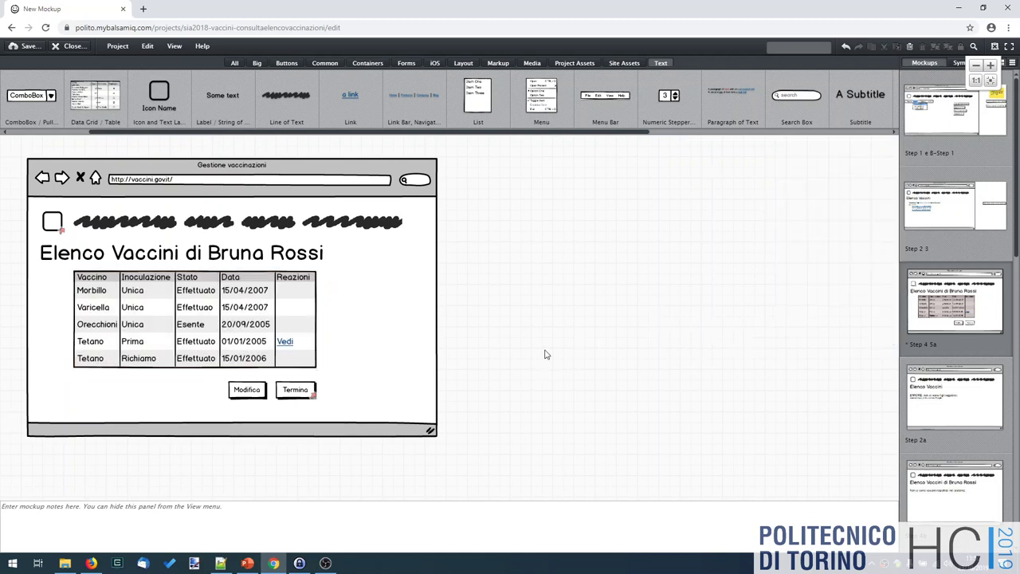
Open the "Step 1 e B-Step 1" mockup and examine the source text that defines the menu bar's items.
double_click(933, 118)
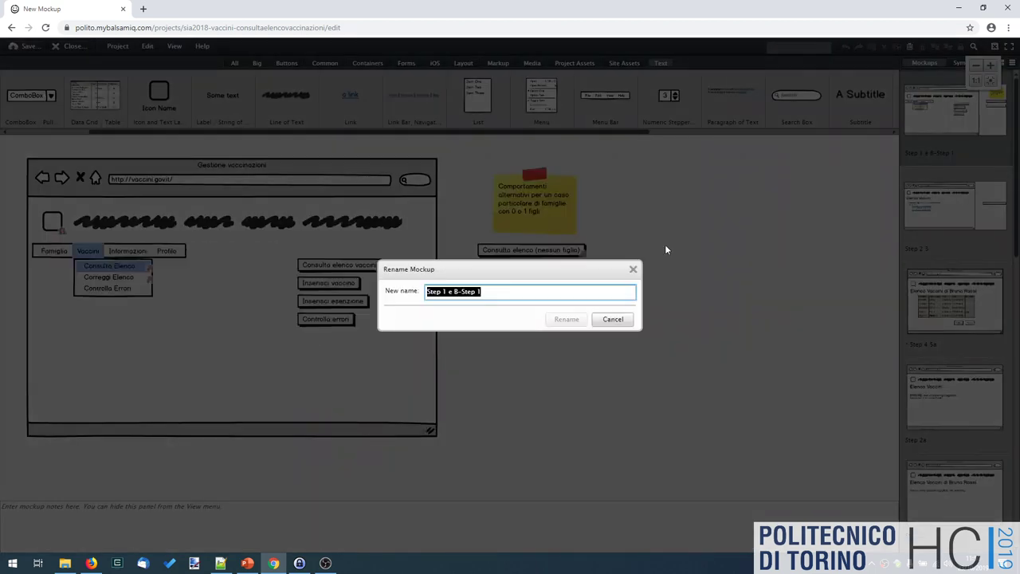
left_click(594, 320)
left_click(174, 256)
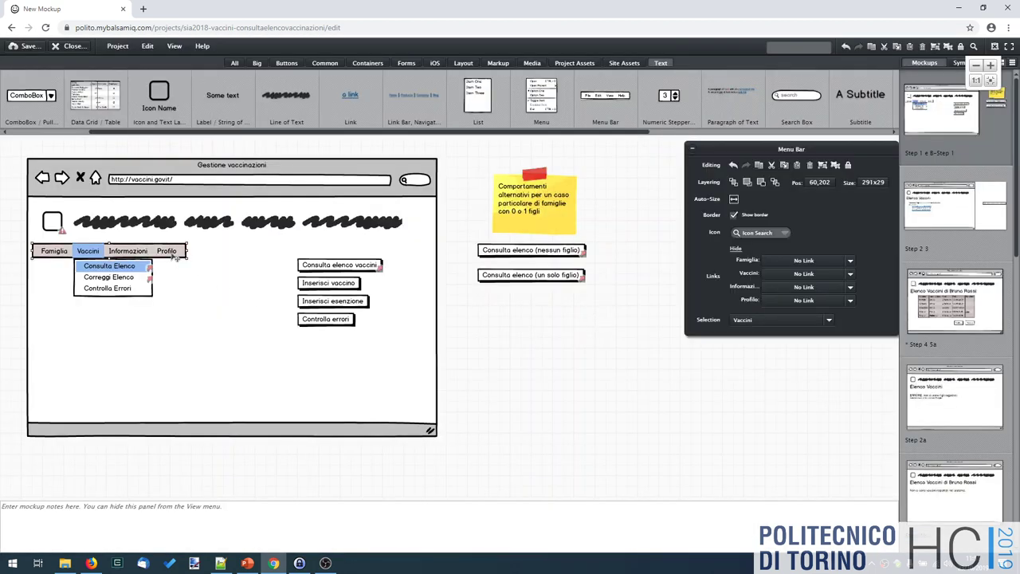
double_click(173, 255)
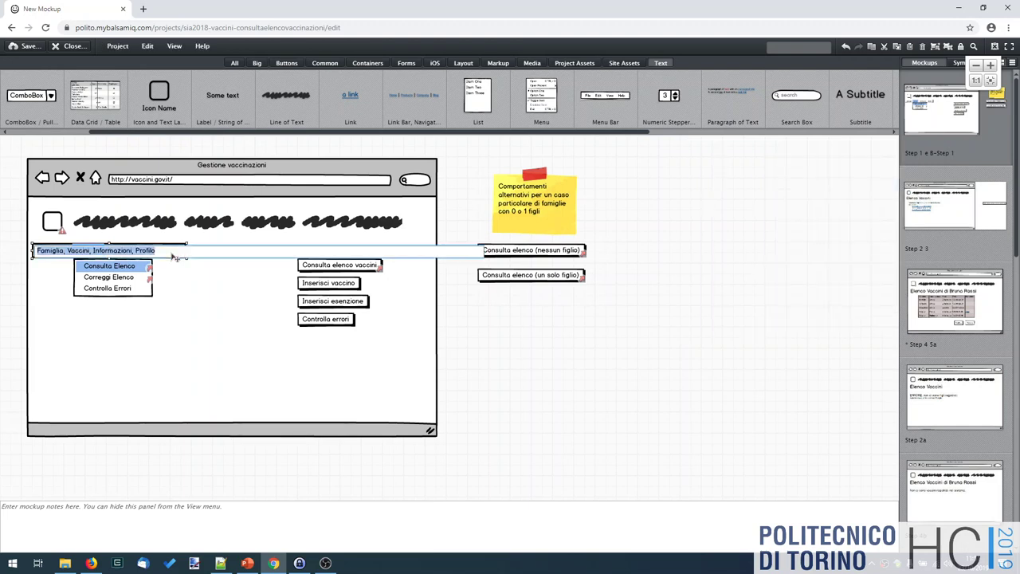
left_click(58, 252)
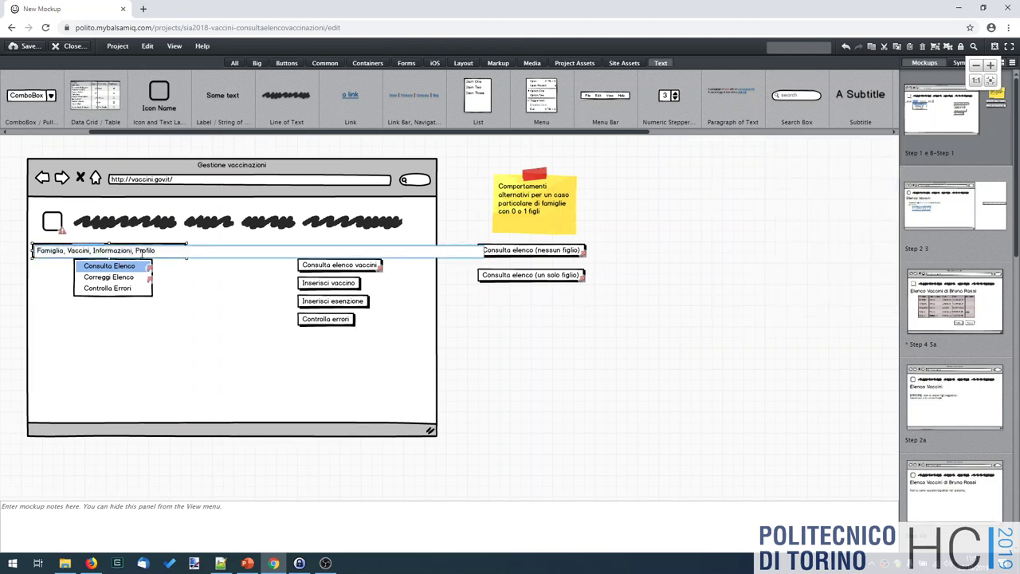
left_click(235, 347)
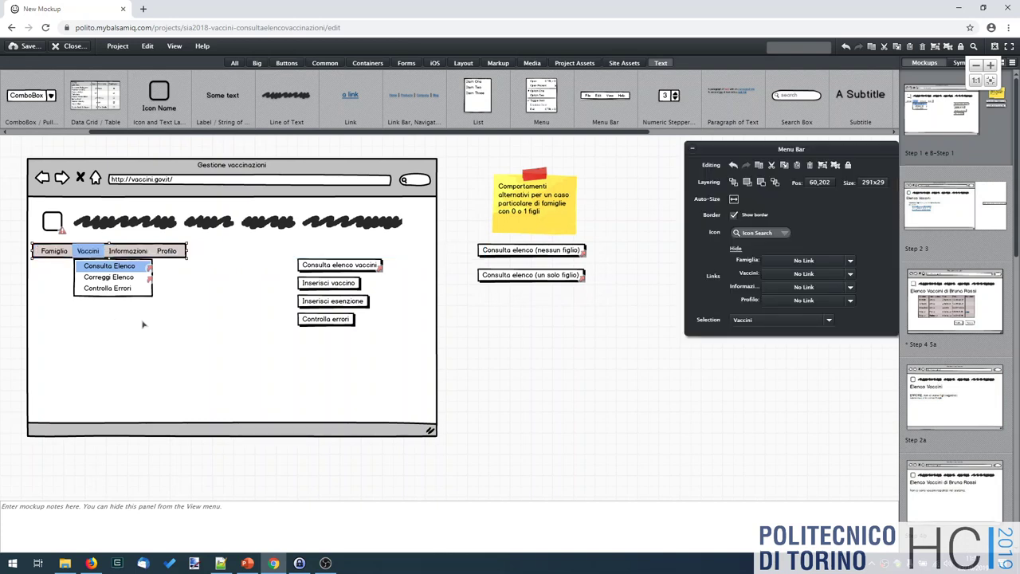
Examine the source text and link properties of the drop-down menu under Vaccini, leaving its items unchanged.
double_click(110, 299)
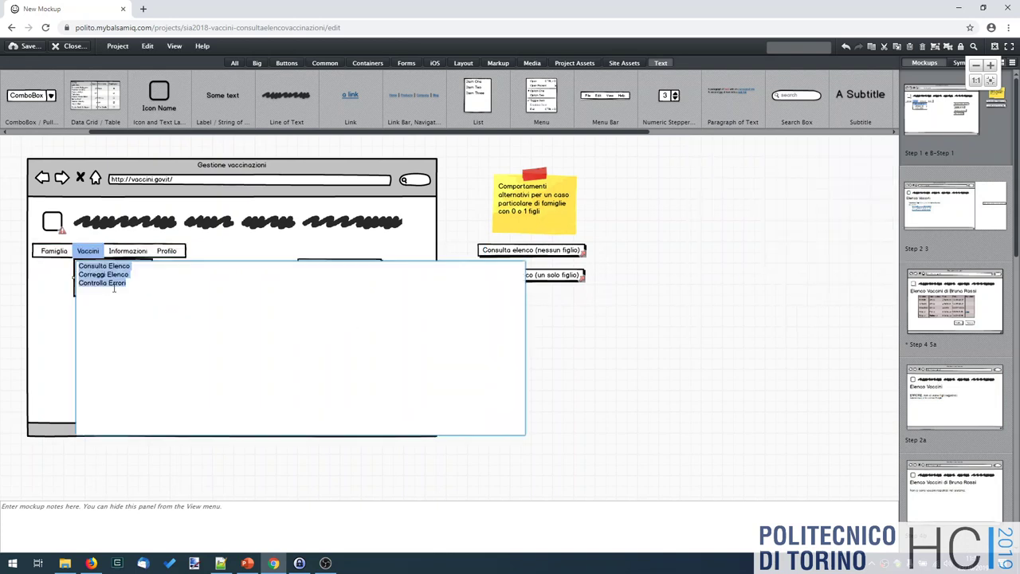
left_click(182, 311)
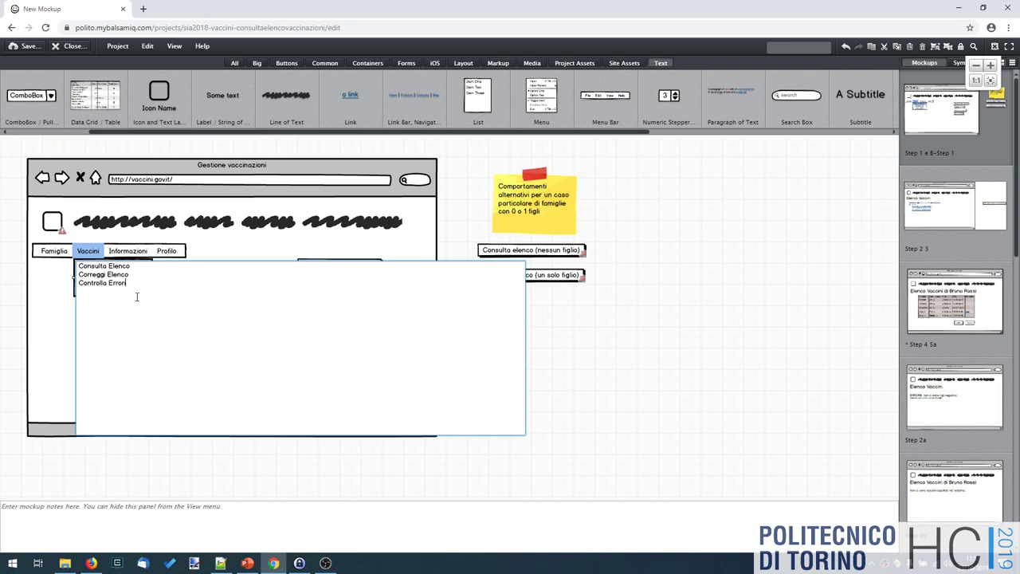
left_click(705, 372)
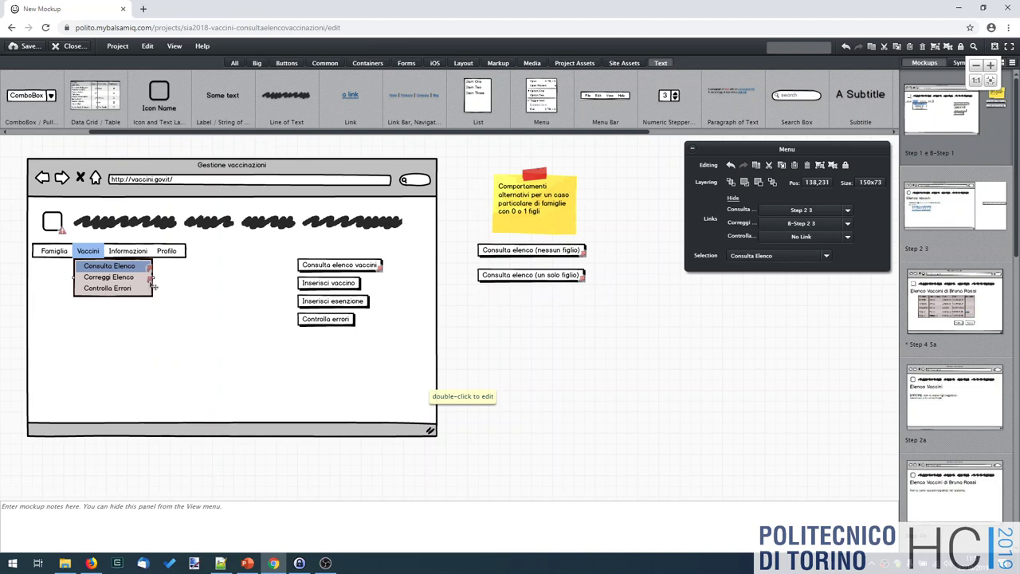
left_click(182, 287)
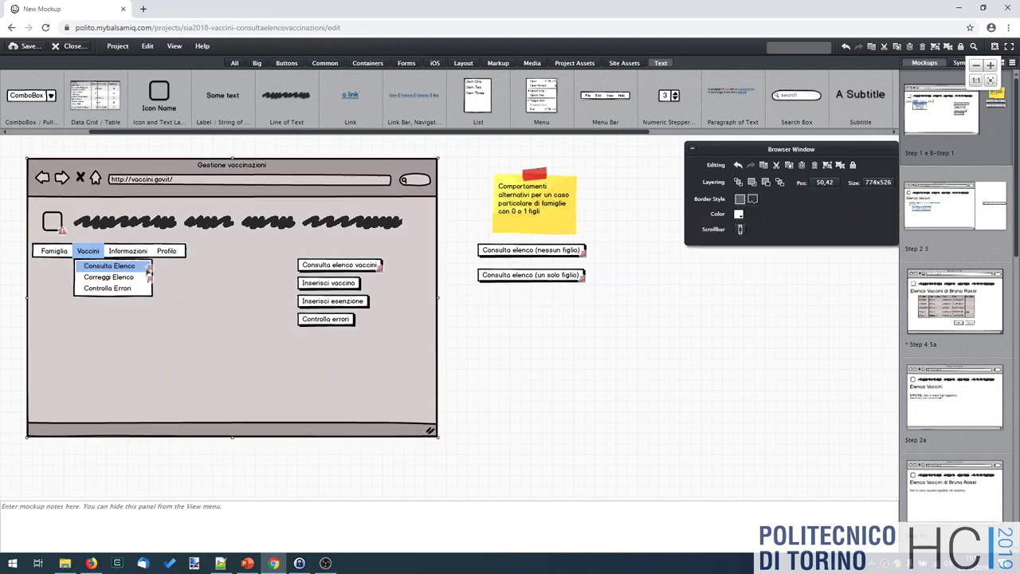
Examine the link targets available for Consulta Elenco and Correggi Elenco in the drop-down menu, keeping their current links.
left_click(143, 270)
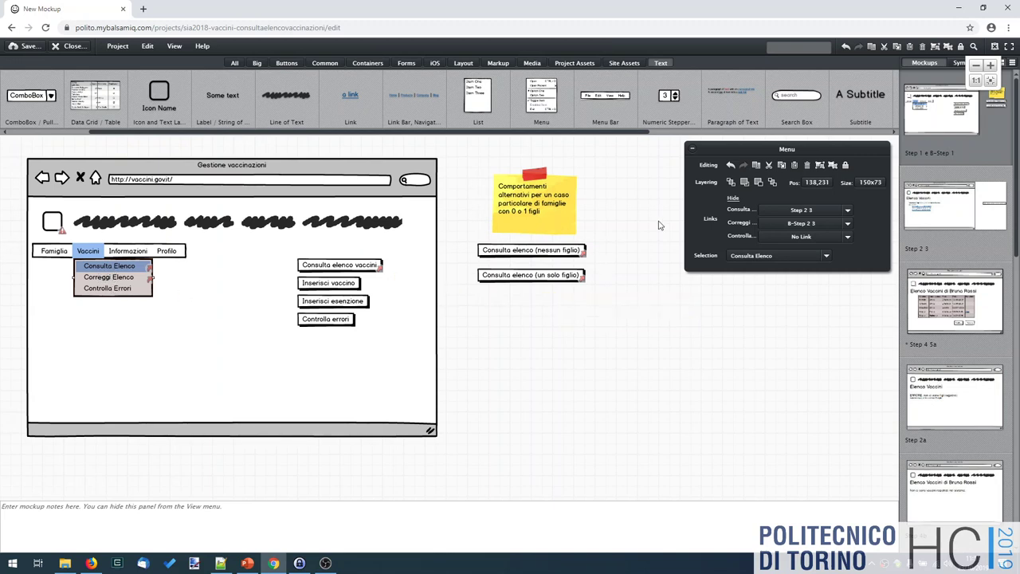
left_click(816, 209)
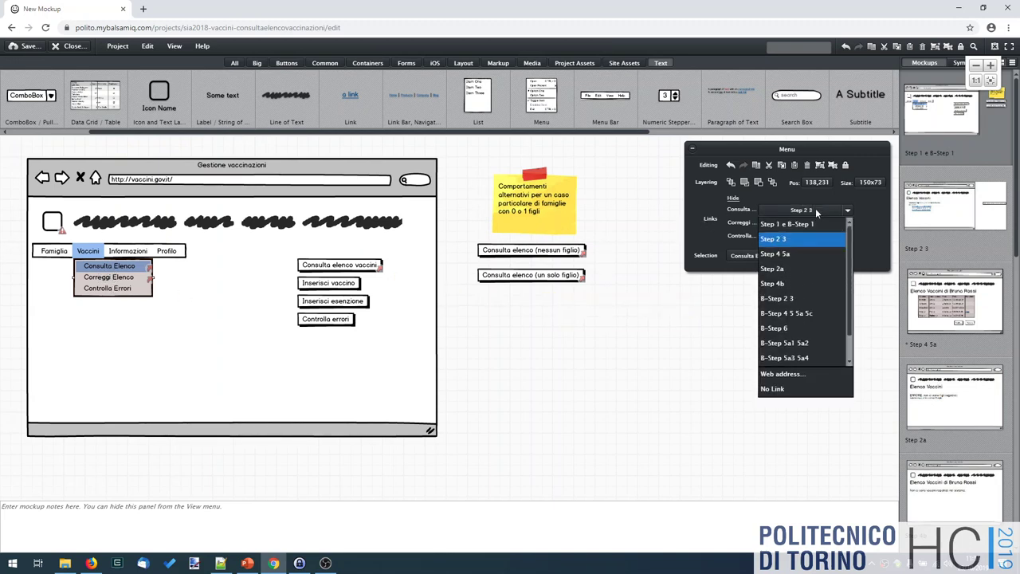
left_click(815, 209)
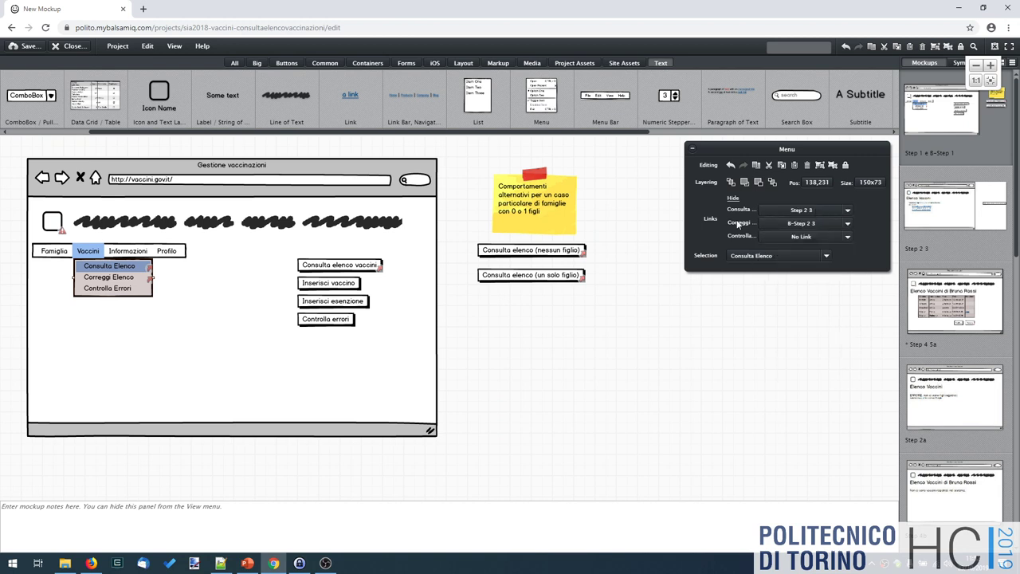
left_click(803, 224)
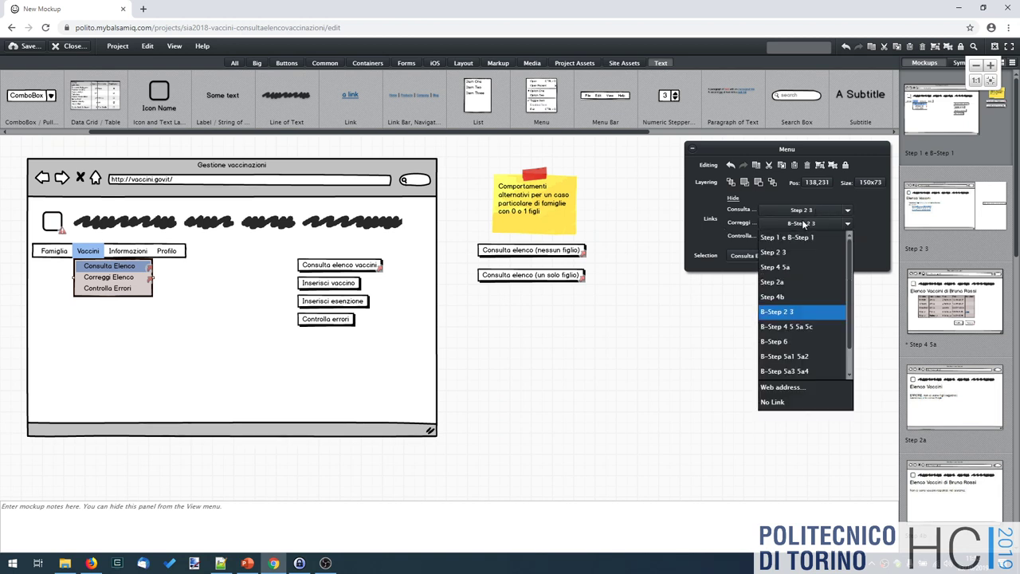
left_click(804, 225)
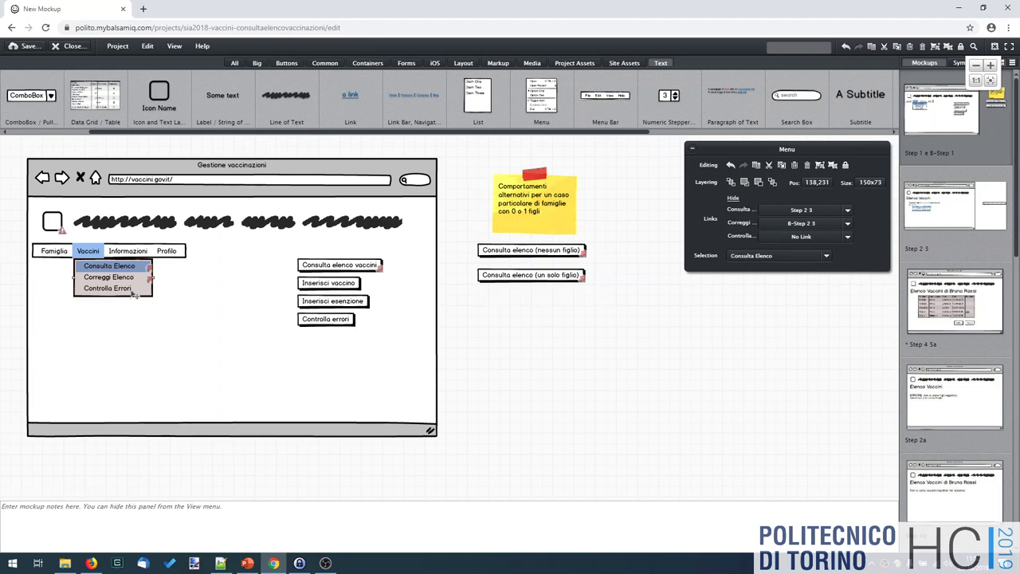
Open the "Step 4 5a" mockup and examine the links assigned to the header icon and the Termina button.
left_click(935, 292)
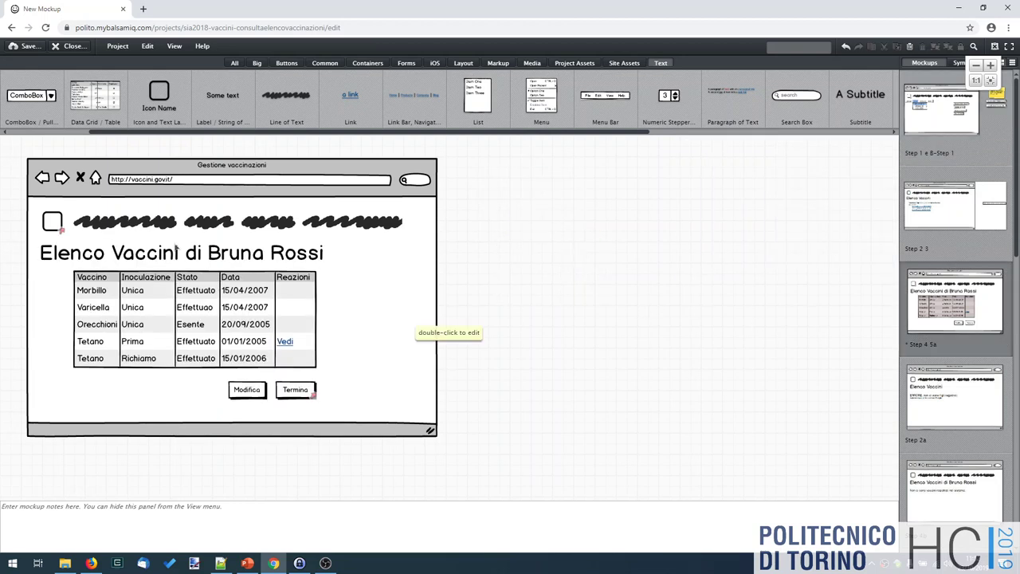
left_click(60, 228)
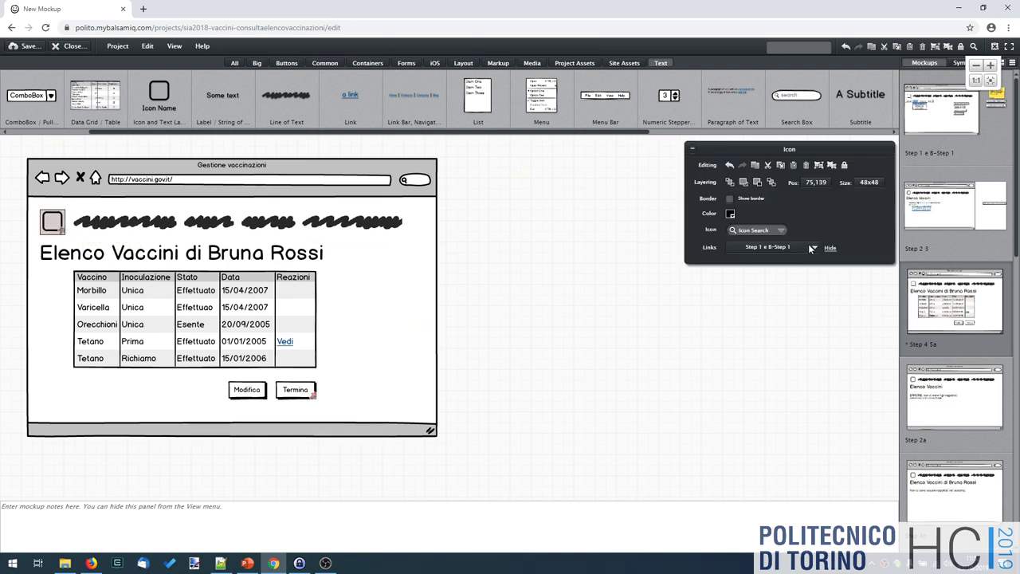
left_click(814, 247)
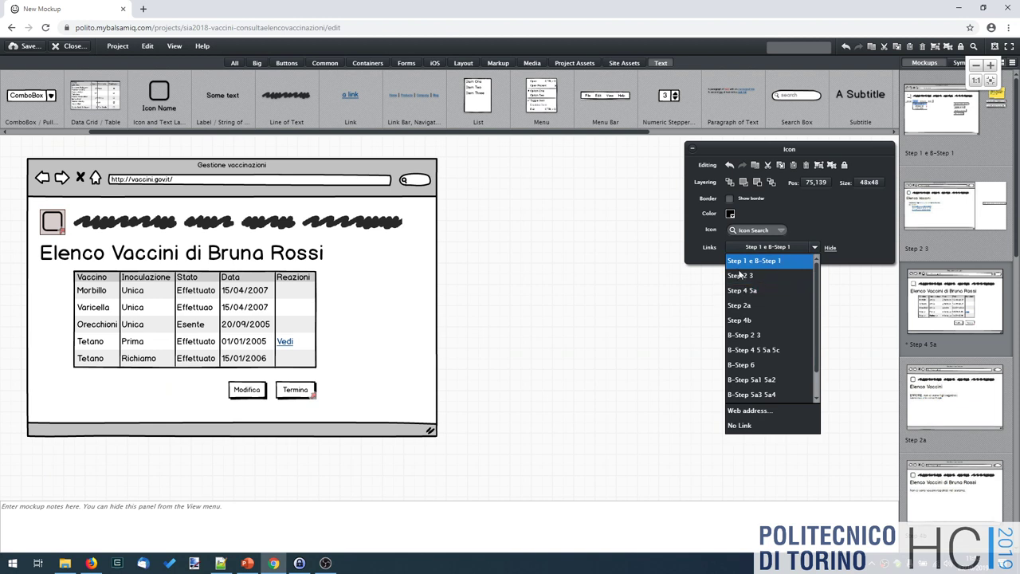
left_click(619, 275)
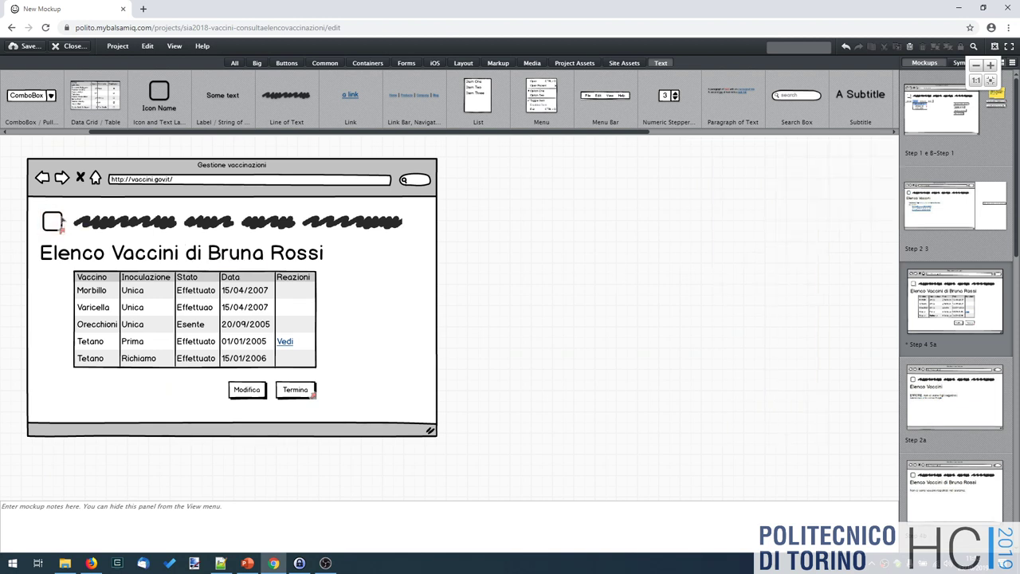
left_click(303, 394)
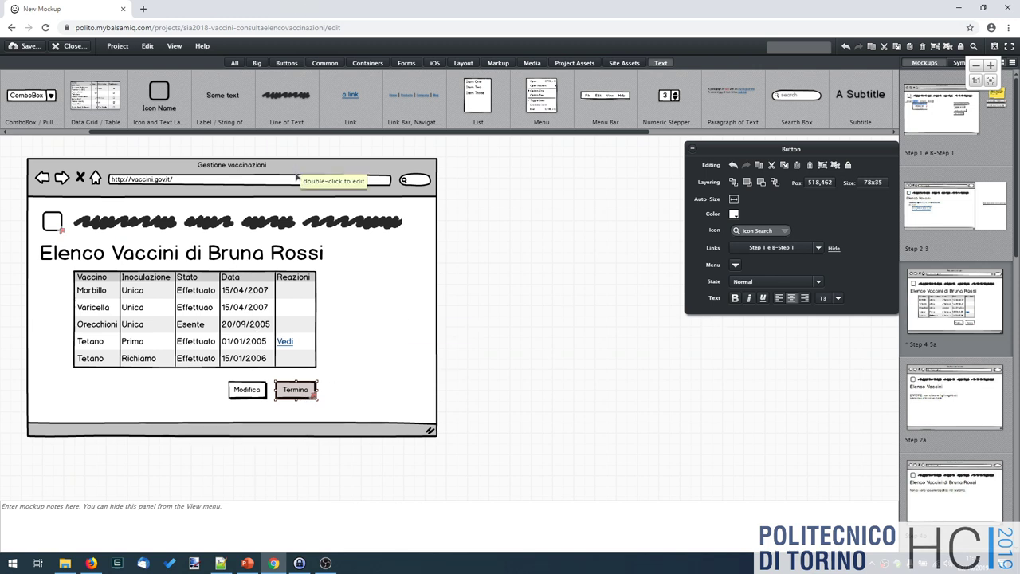
Examine how the vaccine table's source text defines the Vedi link and which link targets it offers, changing nothing.
left_click(292, 342)
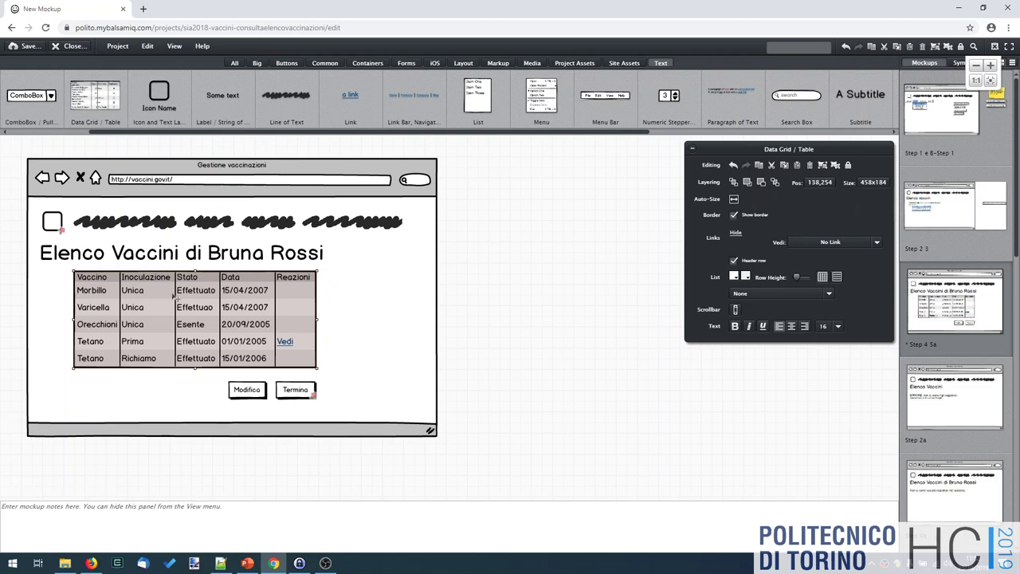
double_click(210, 330)
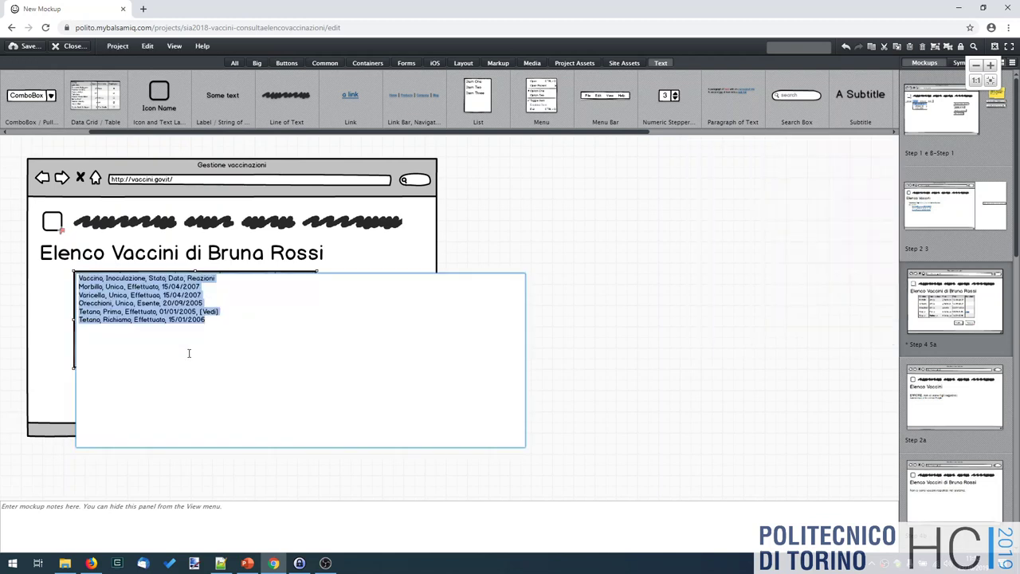
left_click(253, 314)
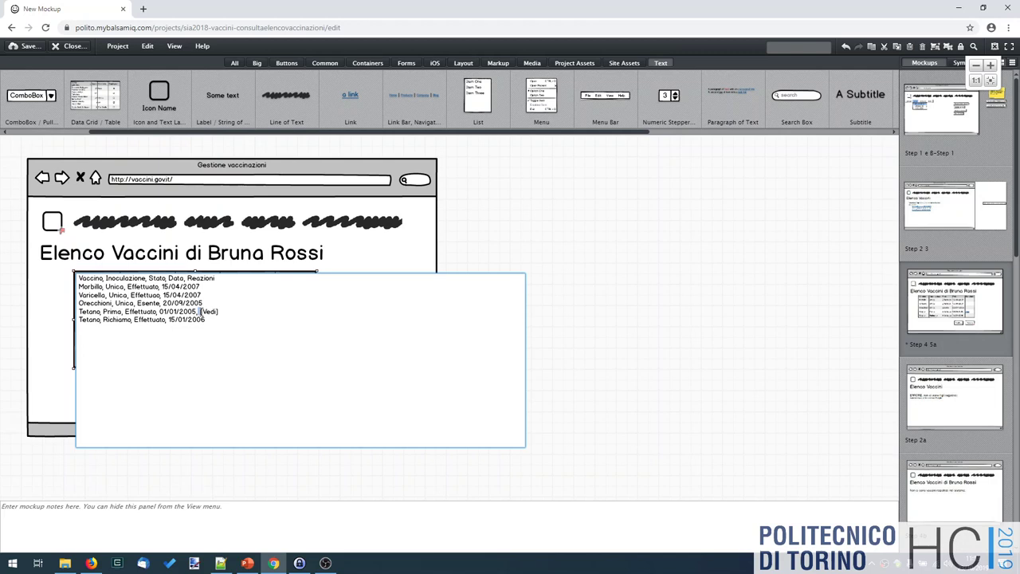
left_click(571, 193)
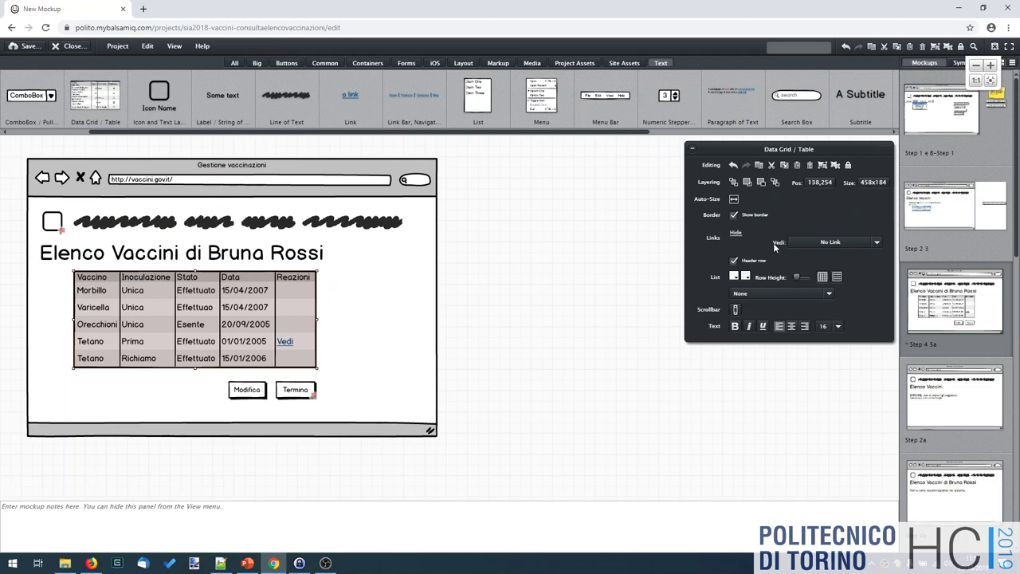
left_click(846, 243)
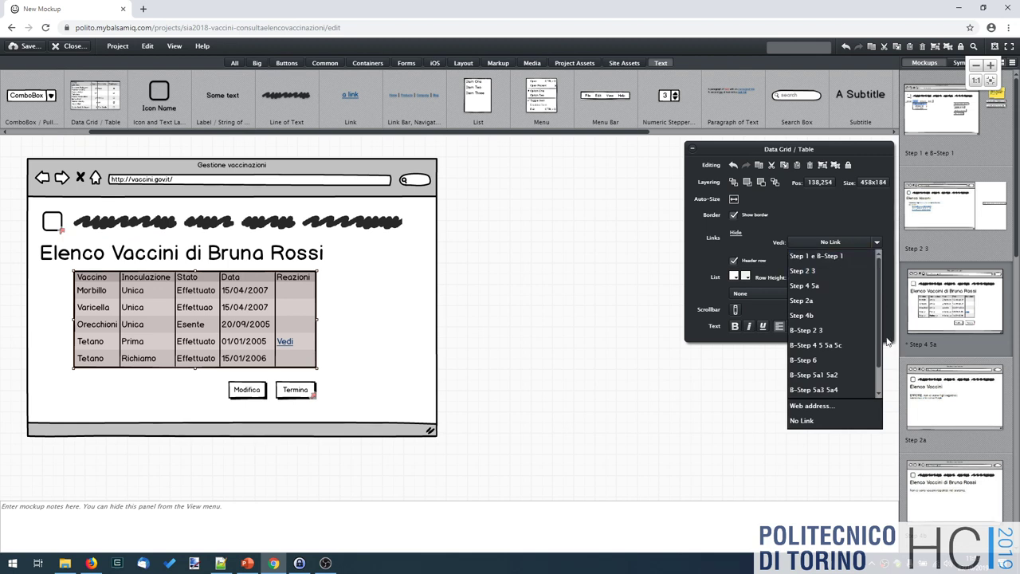
left_click(638, 317)
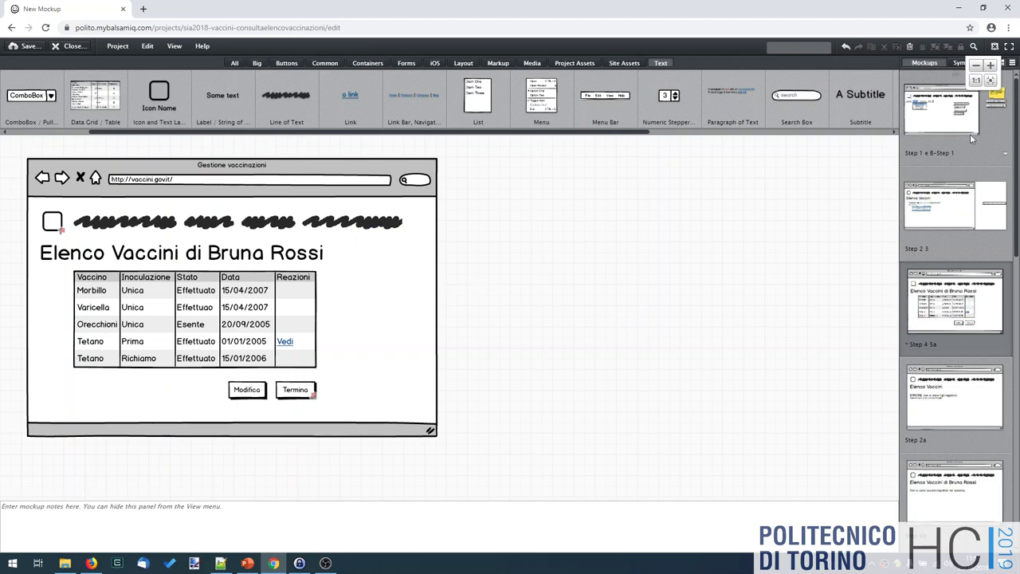
Open the "Step 1 e B-Step 1" mockup and then "B-Step 5c1 5c2", dismissing the rename dialogs without changing names.
left_click(938, 132)
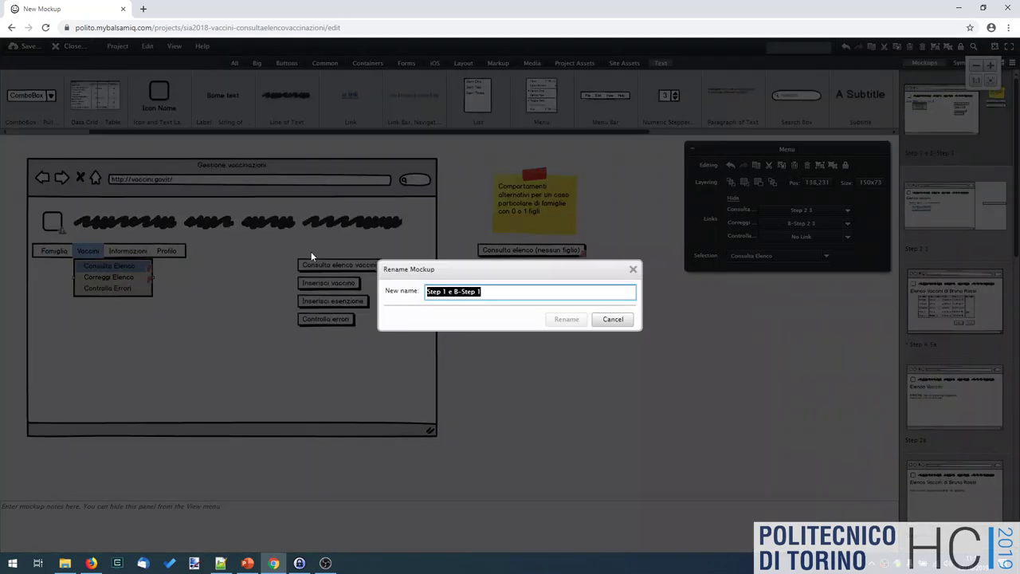
left_click(610, 322)
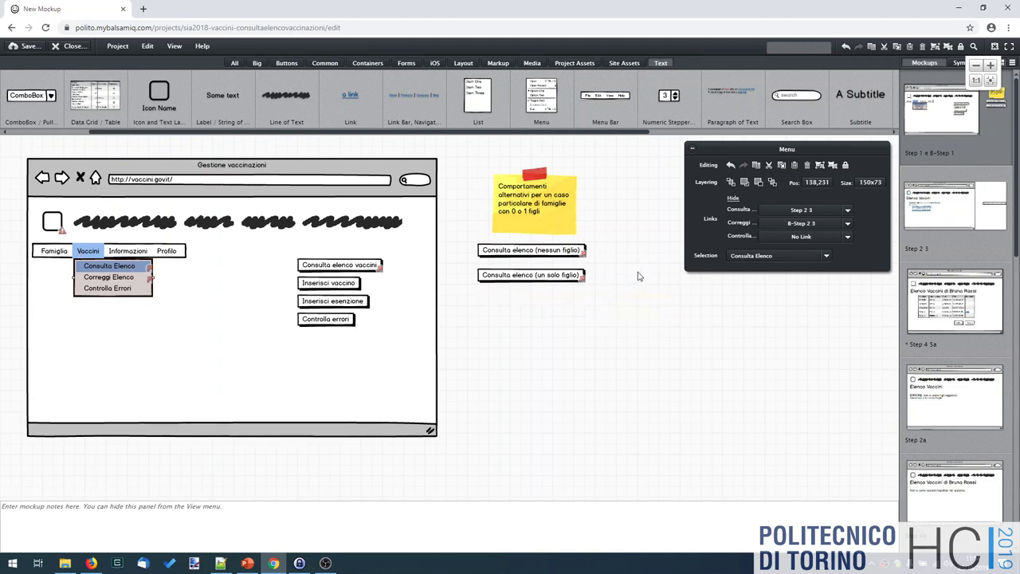
scroll(987, 254, "down", 5)
left_click(966, 301)
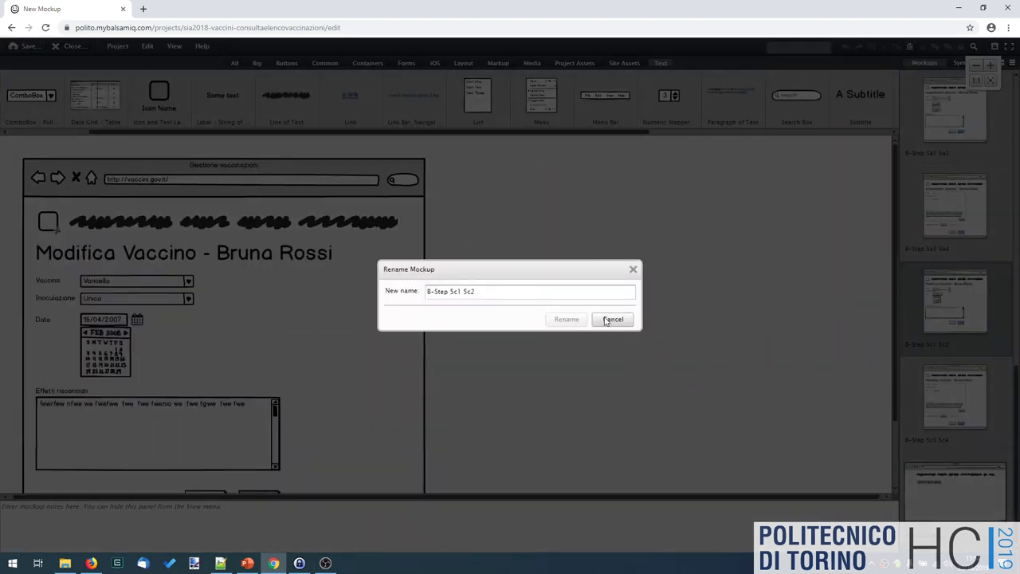
left_click(606, 320)
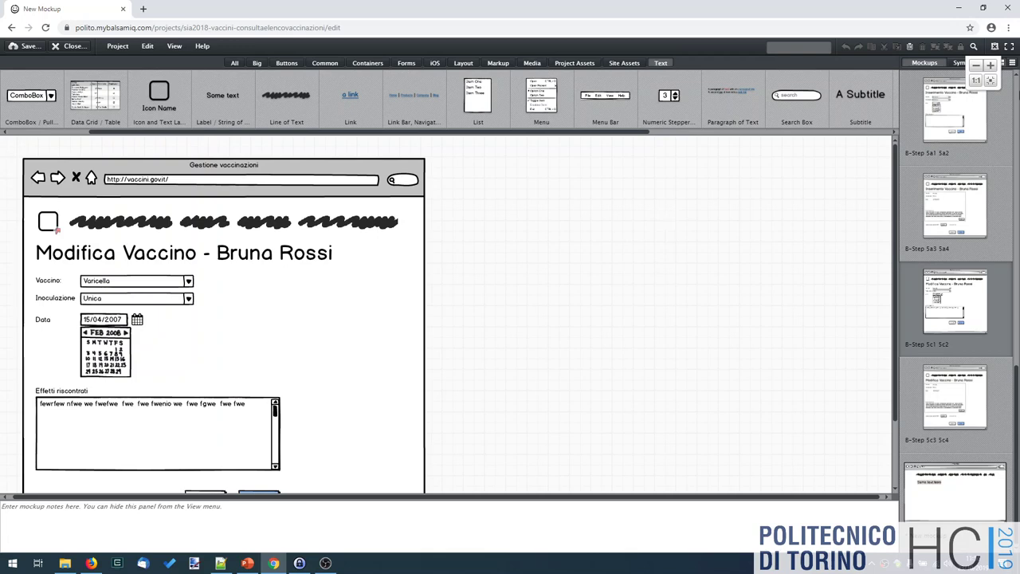
Put away the mockup editor, the KeePass window and the projects browser window to switch to the PowerPoint presentation.
left_click(963, 7)
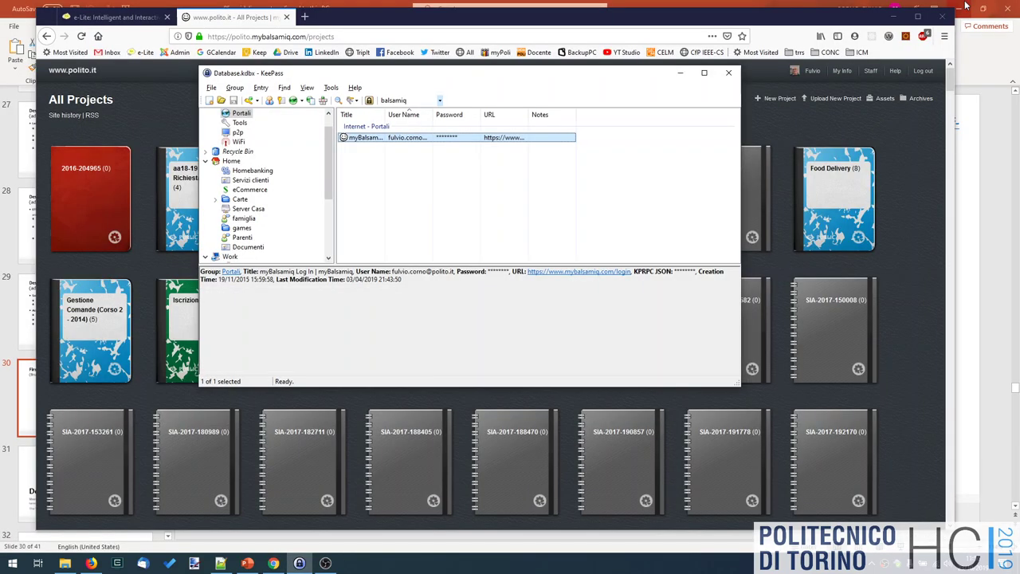
left_click(717, 72)
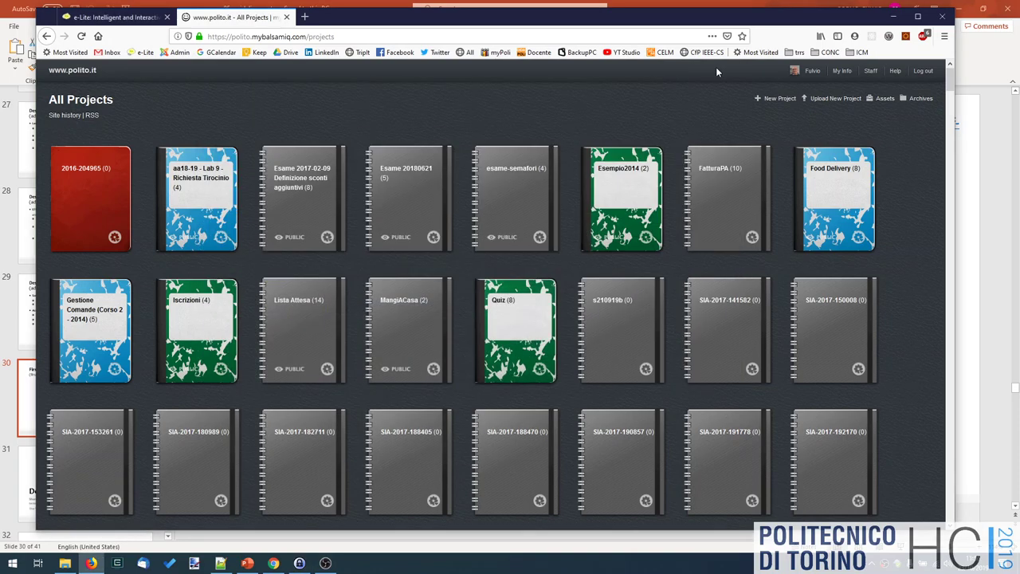
left_click(893, 16)
Go to slide 2, "The Four Pillars of Design", and start the slide show from it.
scroll(283, 216, "up", 10)
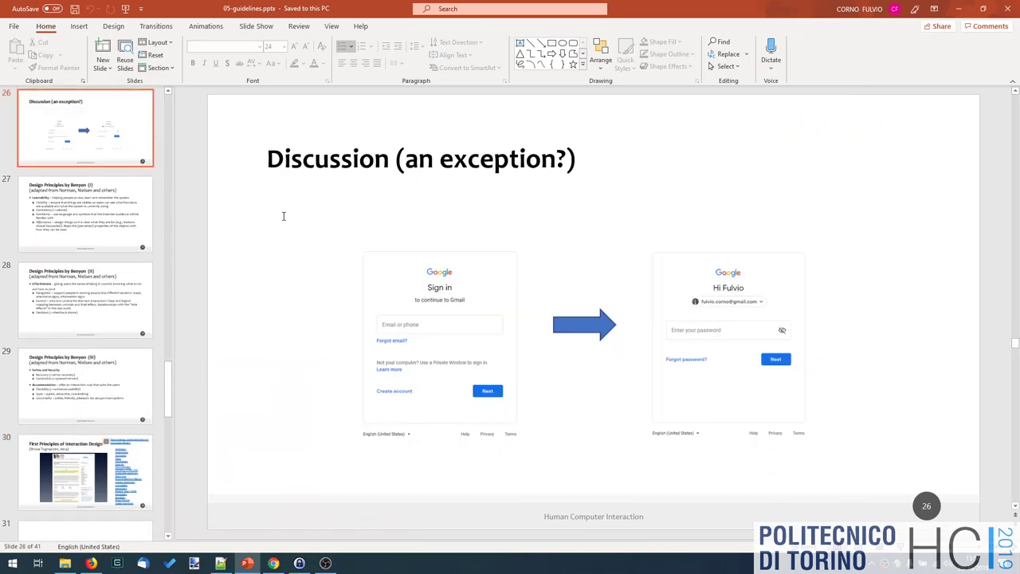
left_click_drag(166, 325, 165, 133)
scroll(165, 134, "up", 2)
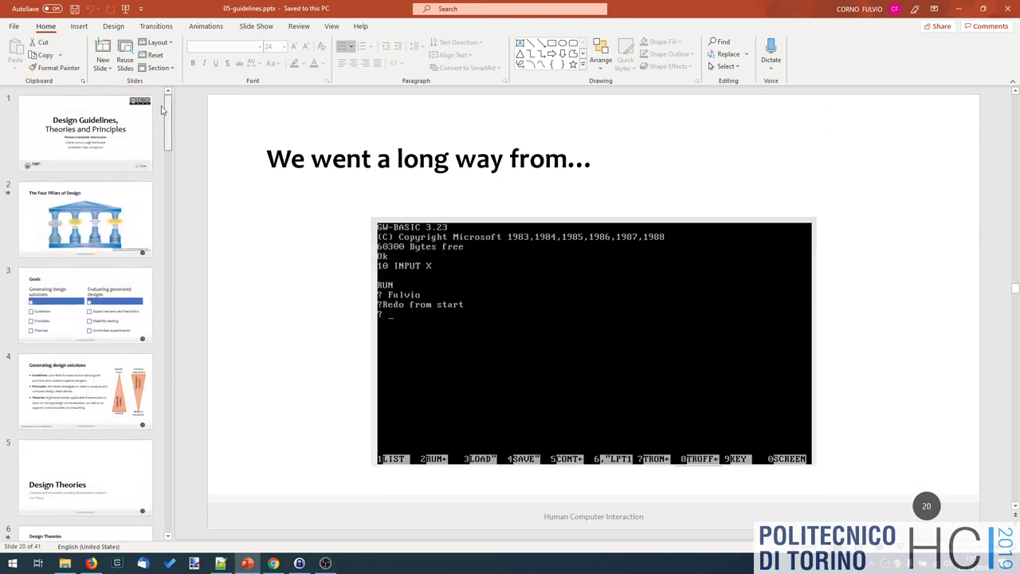
left_click(85, 219)
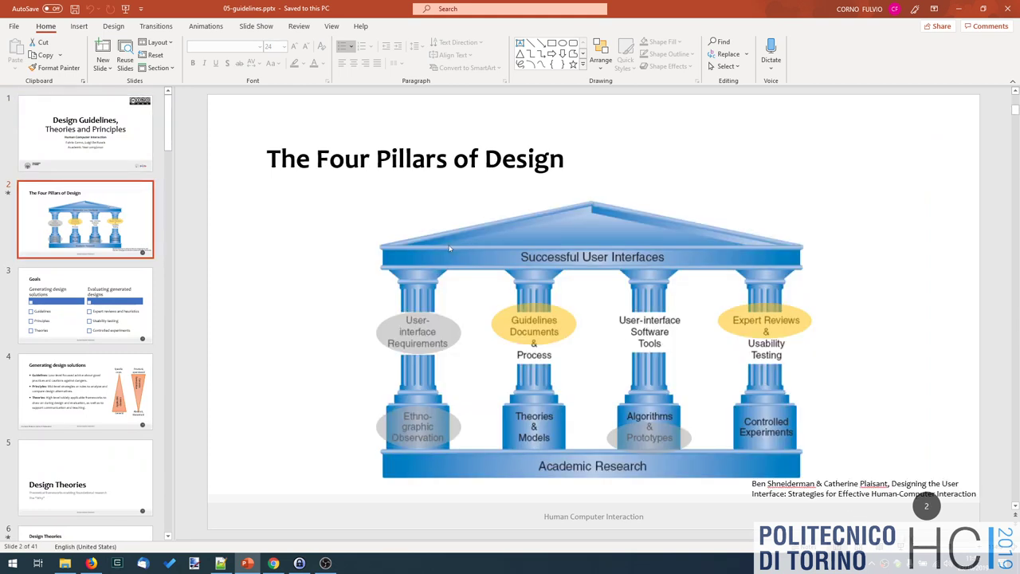
key("shift+F5")
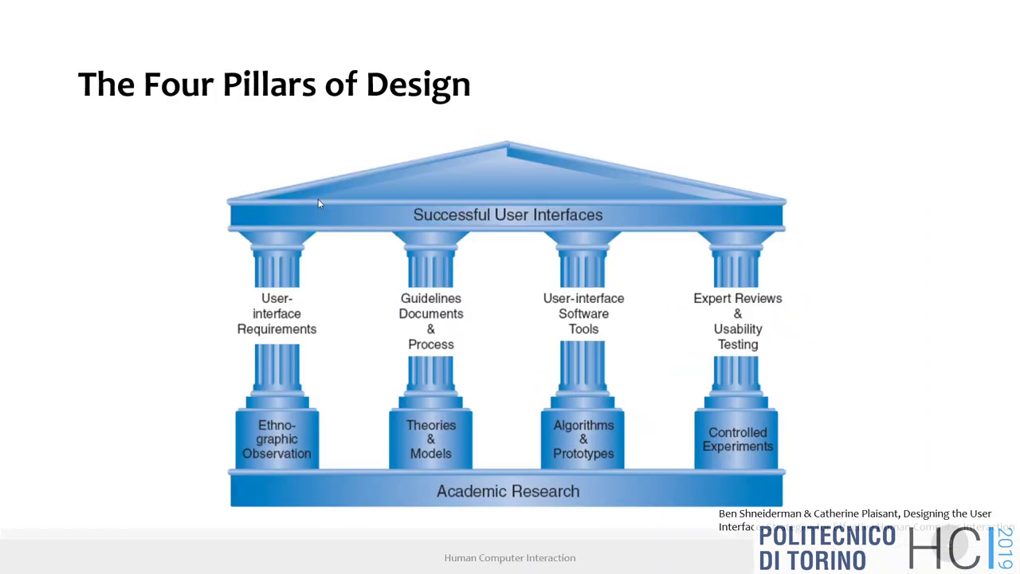
Advance the show to the Goals slide, and return to the Four Pillars slide with its highlights displayed.
key("Right")
key("Right")
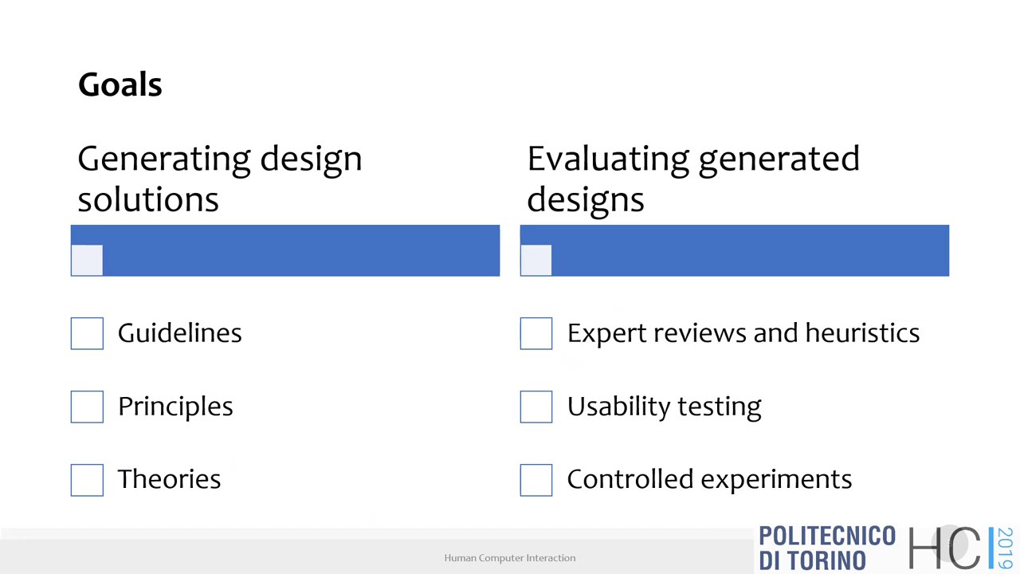
key("Left")
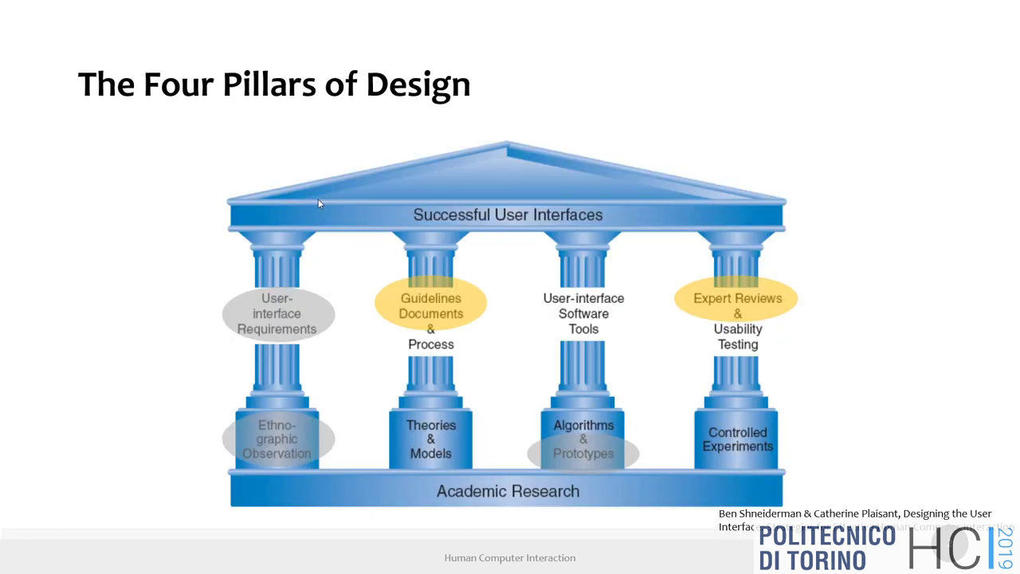